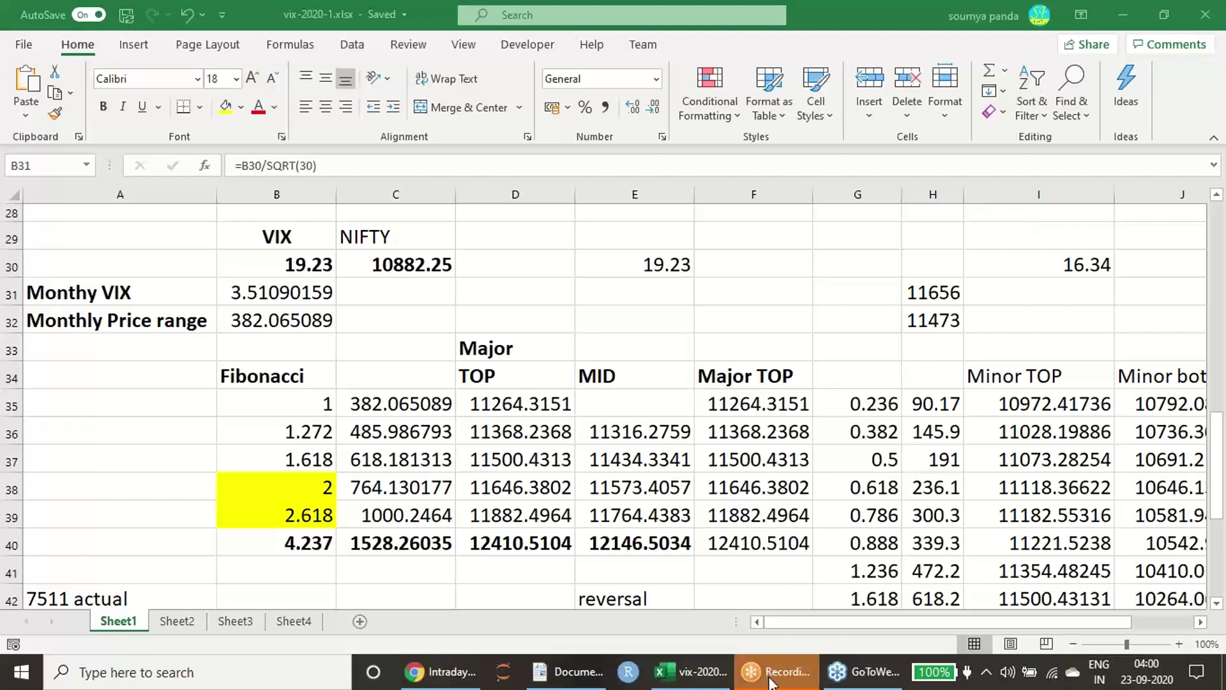
Bring up the Chrome 'Intraday…' browser window from the Windows taskbar
mouse_move(771, 682)
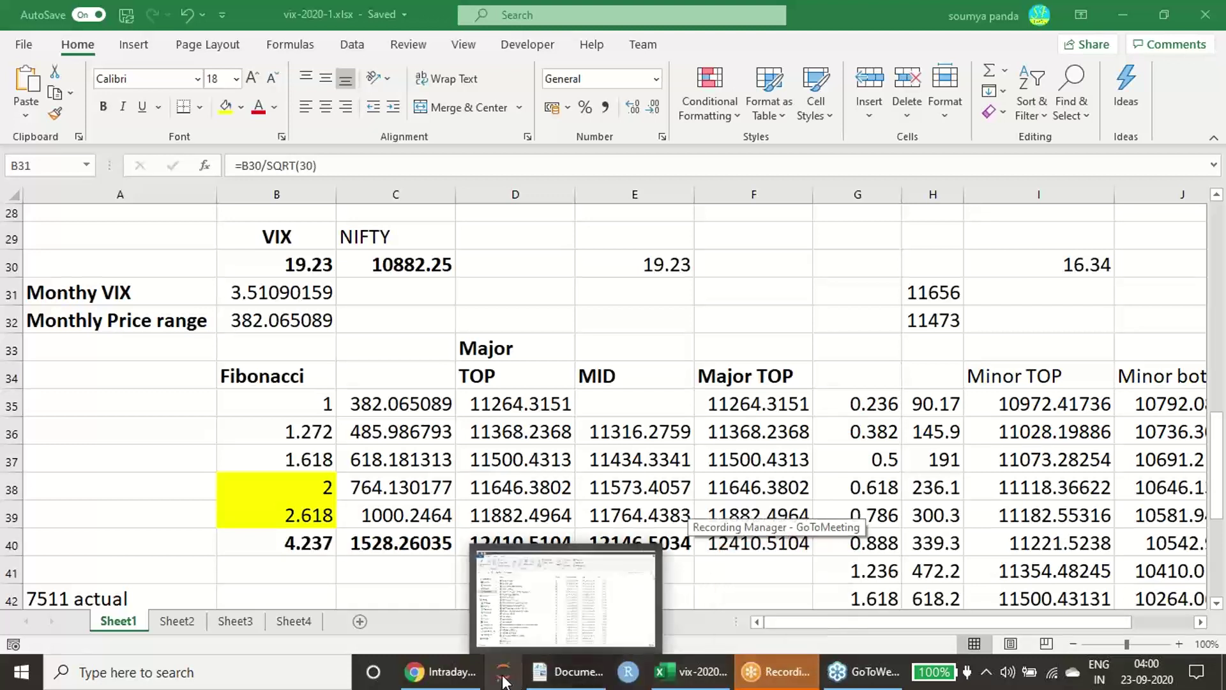
mouse_move(461, 683)
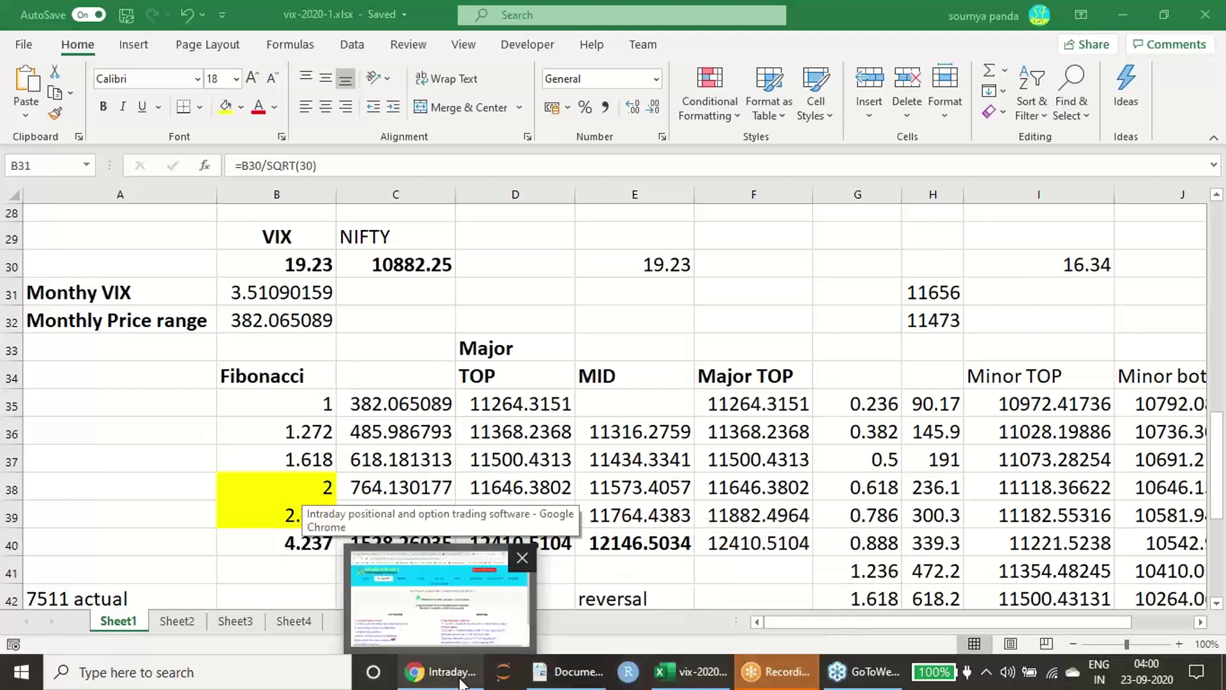
Bring Chrome in front of Excel and switch to the YouTube channel's Videos page
click(460, 682)
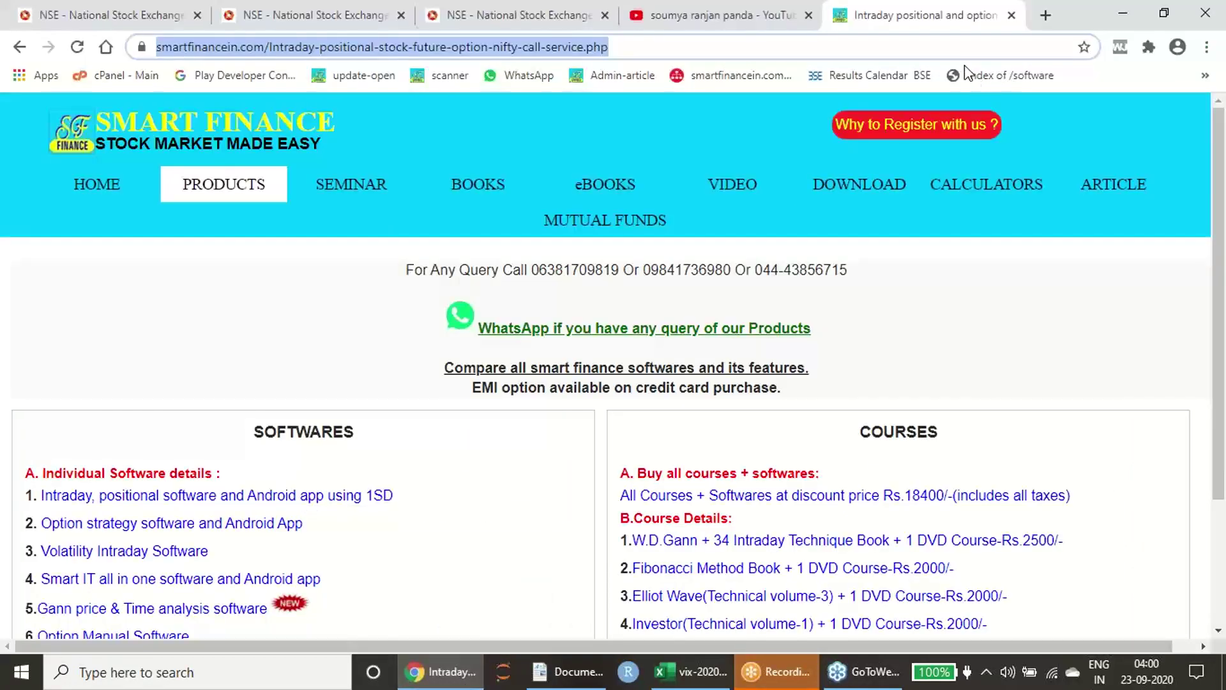
key(ctrl+shift+Tab)
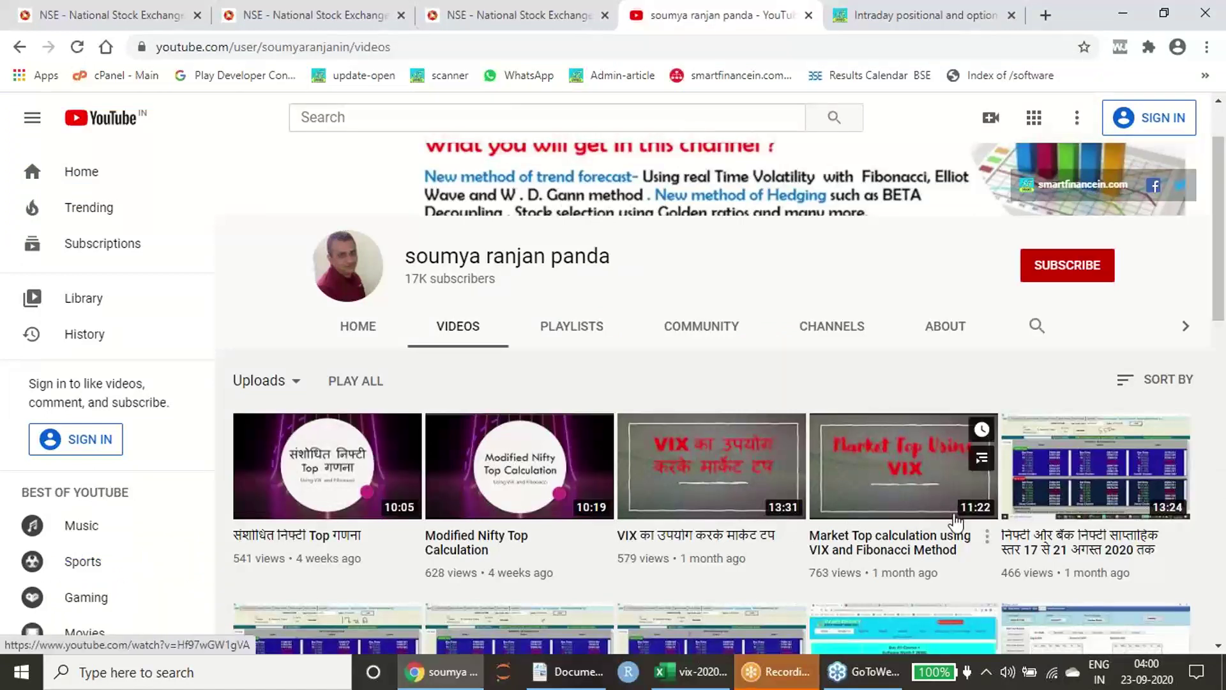
mouse_move(490, 583)
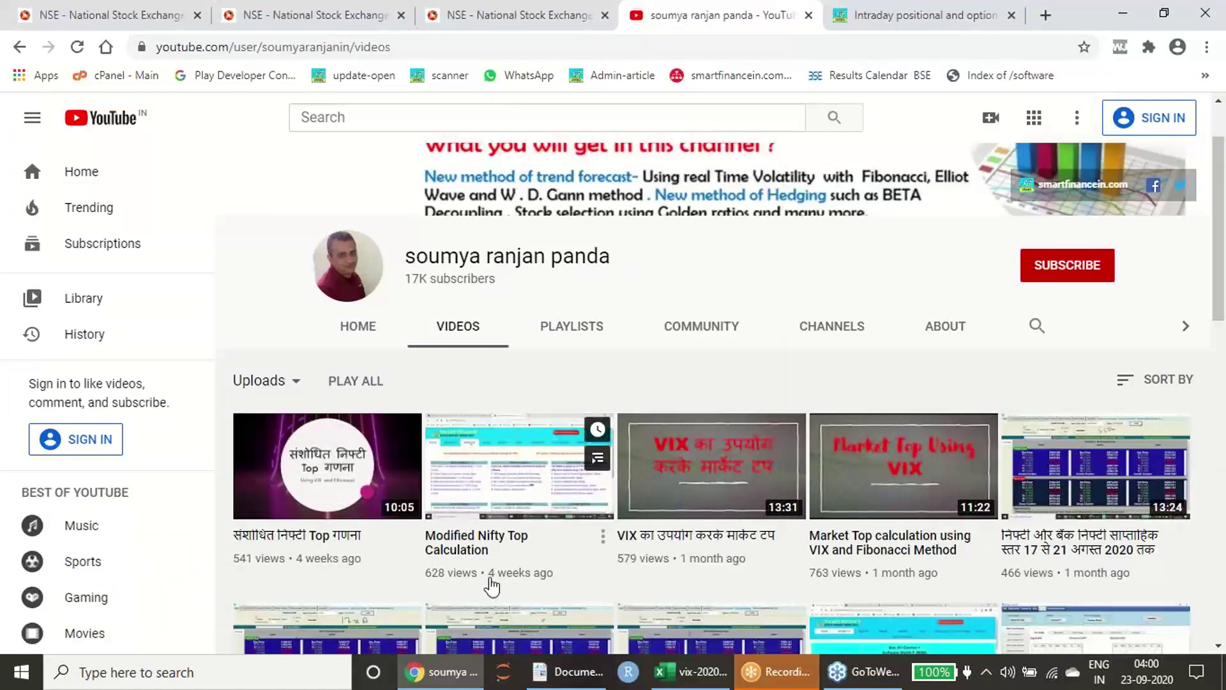
mouse_move(707, 577)
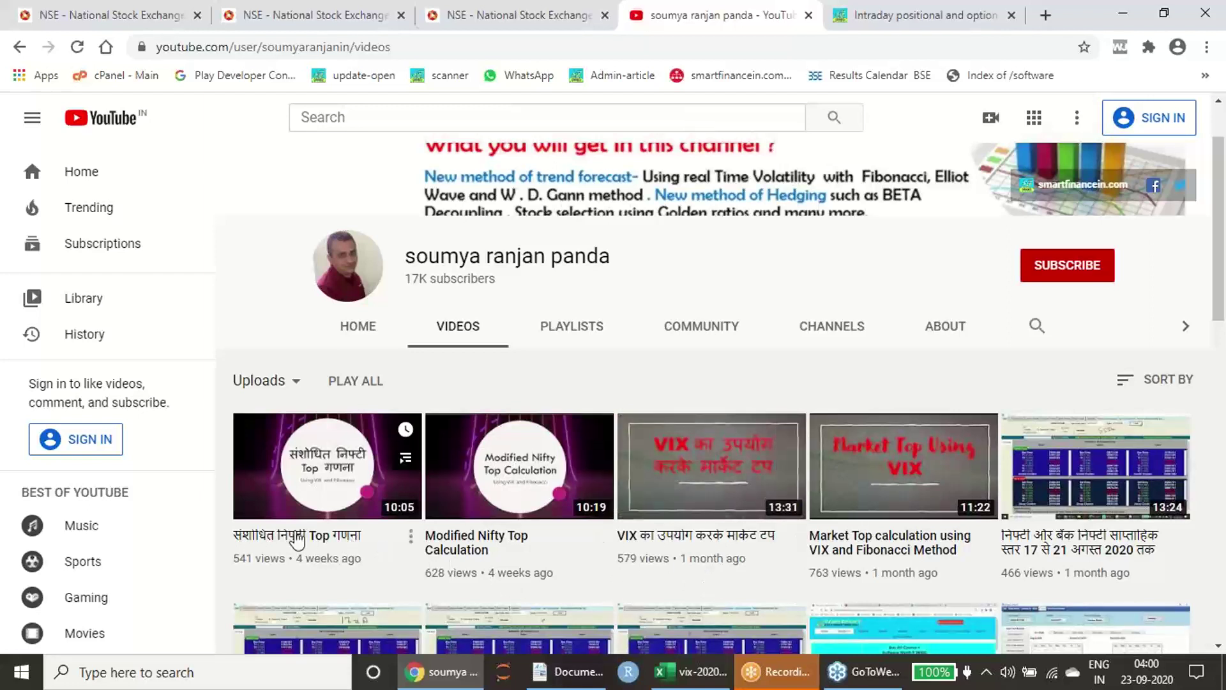
Scroll through the Nifty top and VIX calculation videos and turn on screen annotation
scroll(896, 541, down, 5)
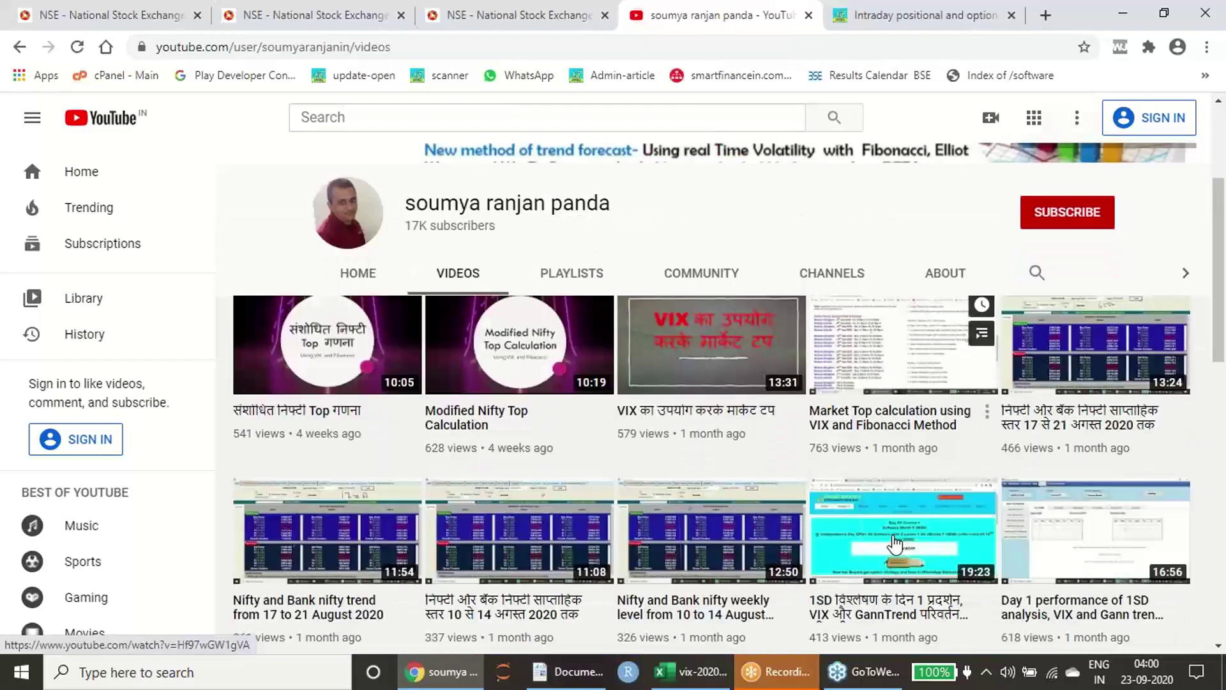
scroll(896, 541, down, 5)
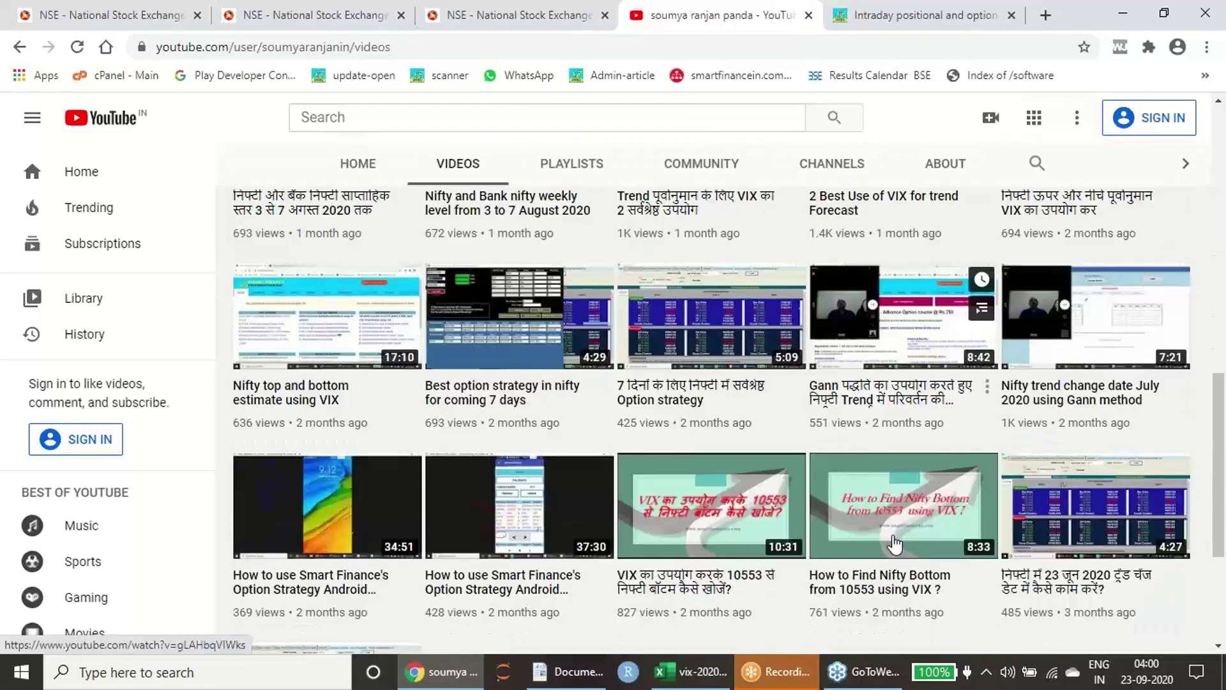
scroll(864, 530, up, 10)
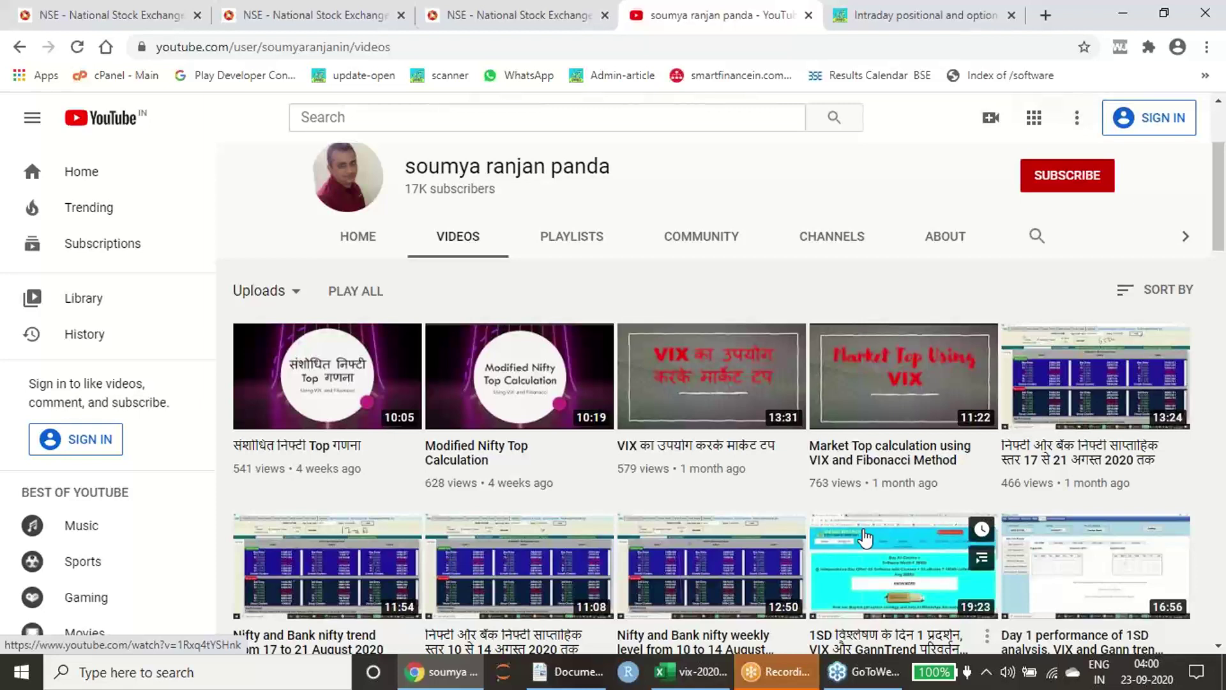
click(1205, 75)
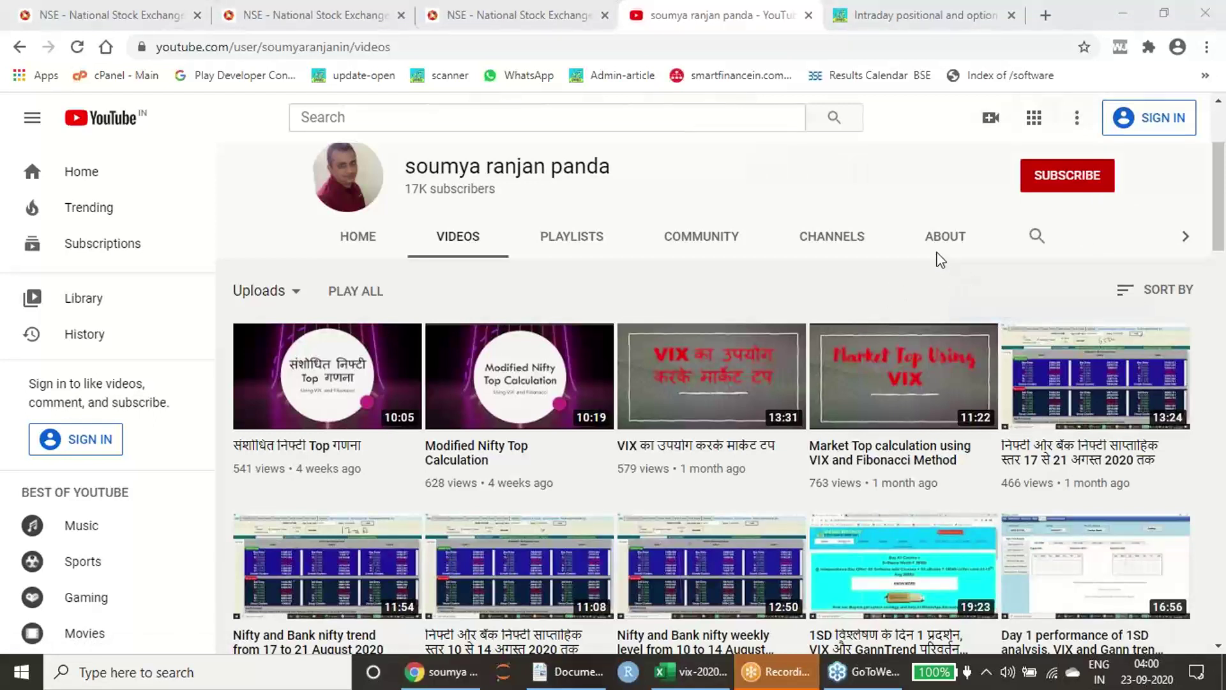
Link the first three Nifty videos with ink, write 'Sepr 2020', erase it, and return to Excel
drag(396, 317, 790, 321)
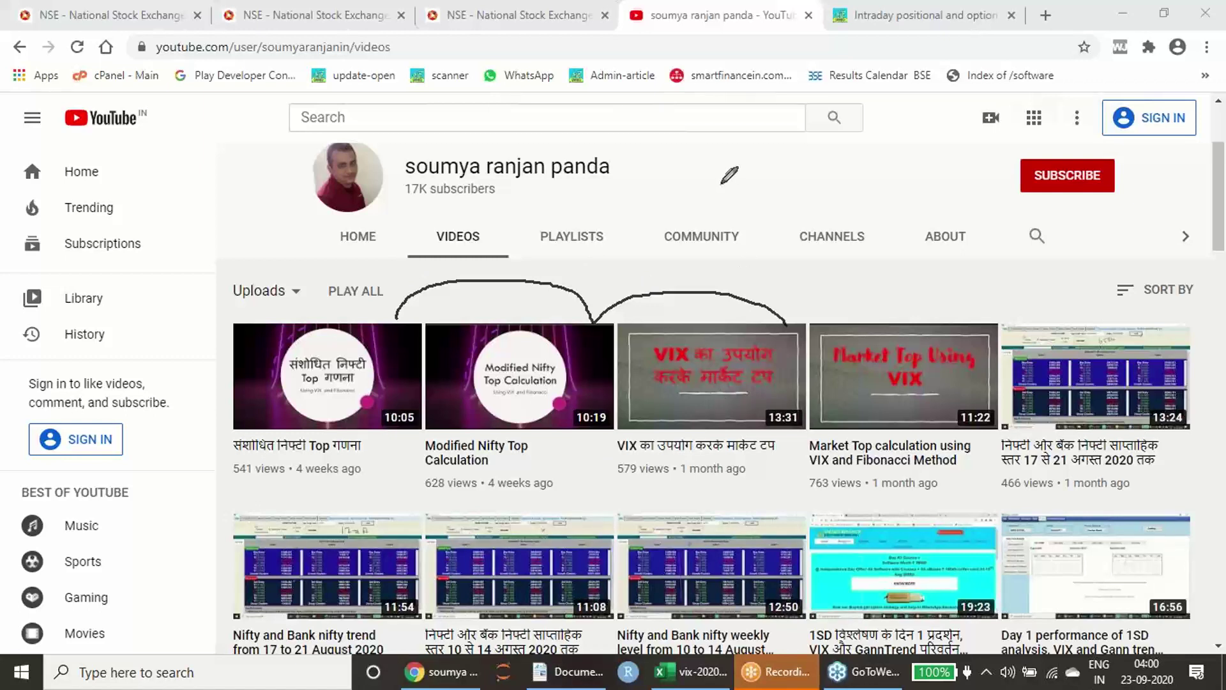
mouse_move(732, 172)
mouse_down()
mouse_move(722, 207)
mouse_move(810, 193)
mouse_move(855, 160)
mouse_move(870, 182)
mouse_move(884, 150)
mouse_move(878, 168)
mouse_move(897, 152)
mouse_move(897, 169)
mouse_move(926, 146)
mouse_up()
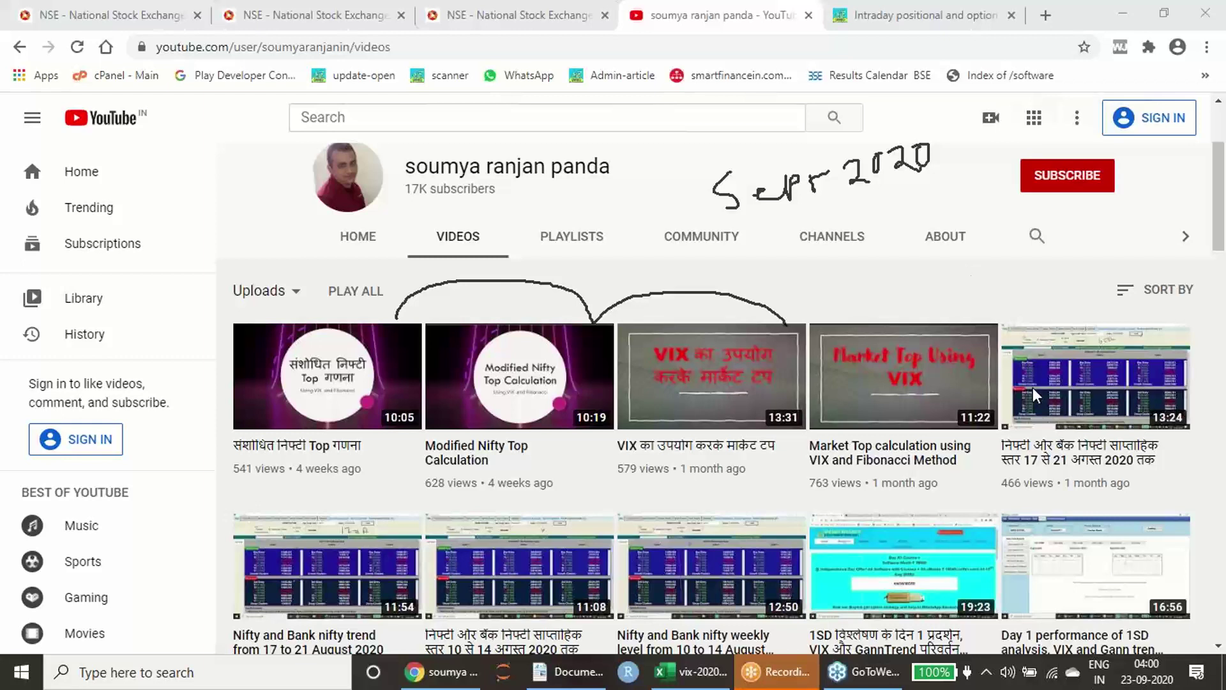
key(Escape)
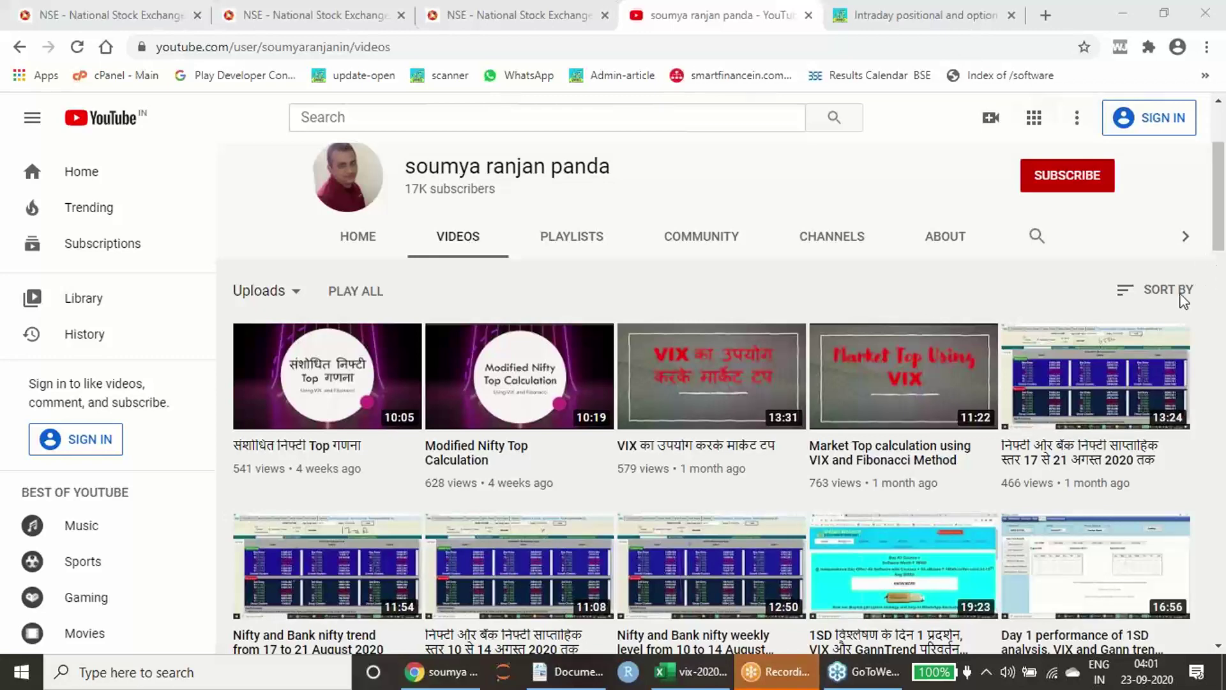
click(691, 672)
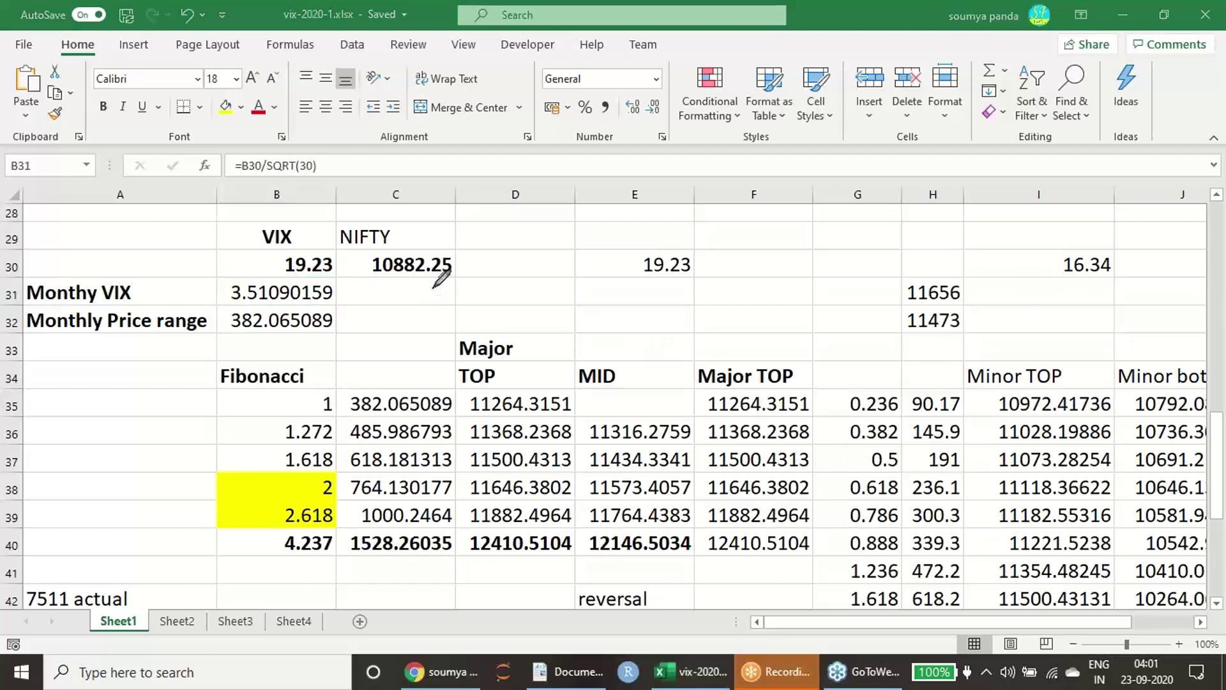
Circle VIX 19.23, Nifty 10882.25 and the ratio 2 and 2.618 top levels 11646.3802 and 11882.4964
mouse_move(434, 288)
mouse_down()
mouse_move(358, 275)
mouse_move(411, 240)
mouse_move(476, 262)
mouse_move(422, 286)
mouse_up()
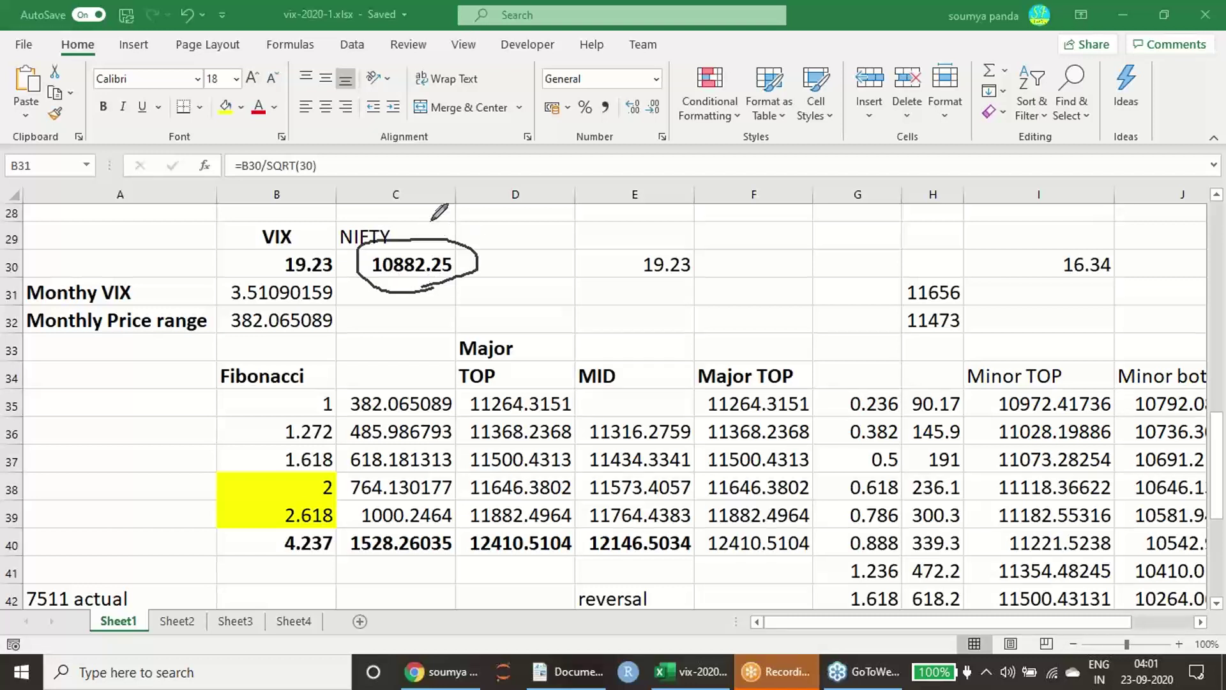
mouse_move(434, 219)
mouse_down()
mouse_move(441, 235)
mouse_move(458, 225)
mouse_up()
mouse_move(336, 270)
mouse_down()
mouse_move(287, 276)
mouse_move(276, 252)
mouse_move(337, 250)
mouse_move(339, 272)
mouse_up()
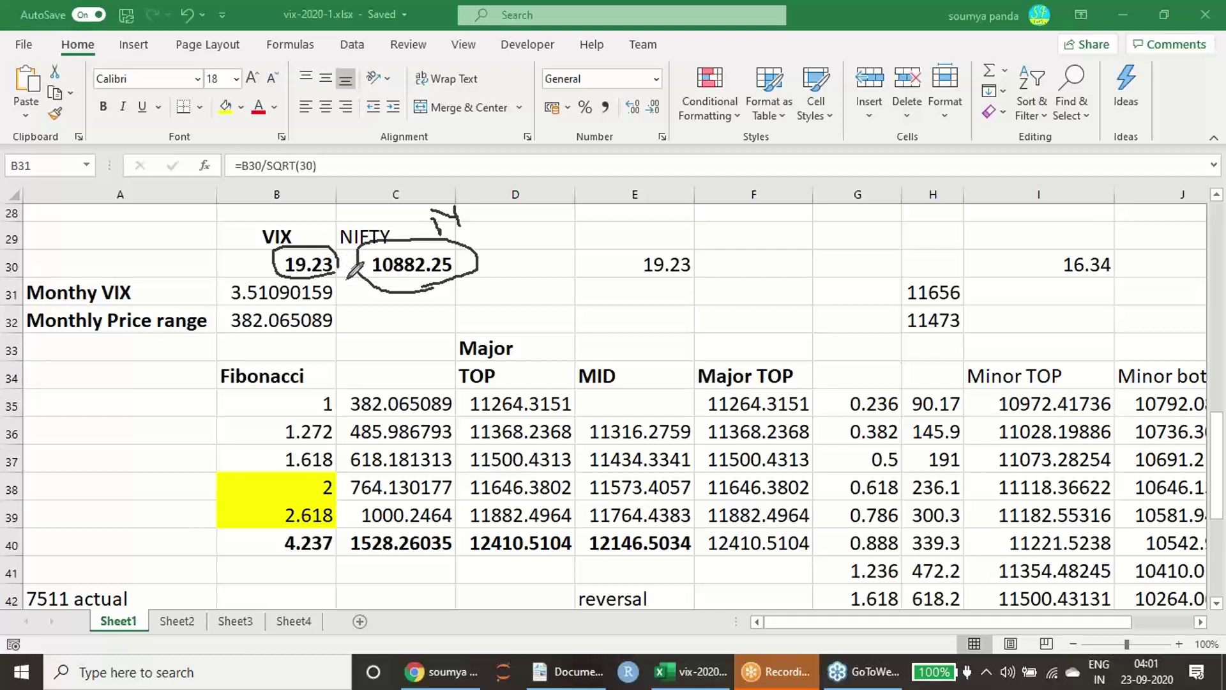
drag(399, 281, 441, 286)
mouse_move(550, 527)
mouse_down()
mouse_move(508, 531)
mouse_move(460, 493)
mouse_move(534, 458)
mouse_move(577, 484)
mouse_move(572, 514)
mouse_move(542, 527)
mouse_up()
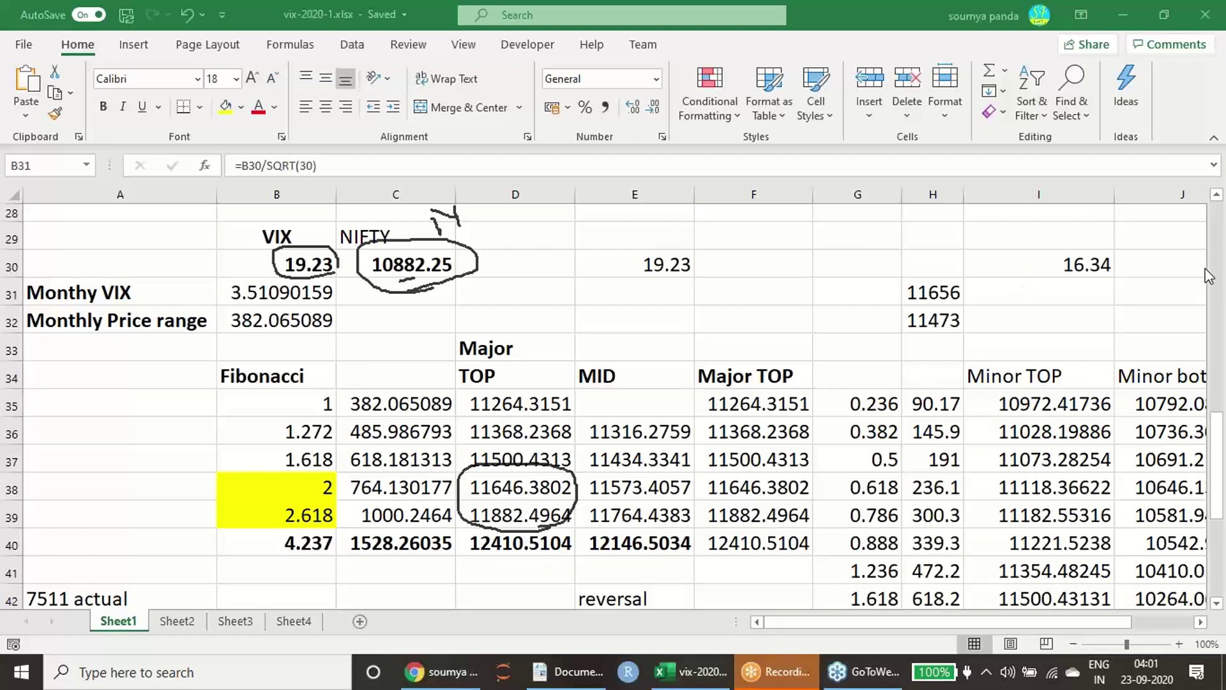
drag(273, 486, 263, 520)
Clear the ink, leave drawing mode, and scroll down to the reversal table in rows 43–51
key(e)
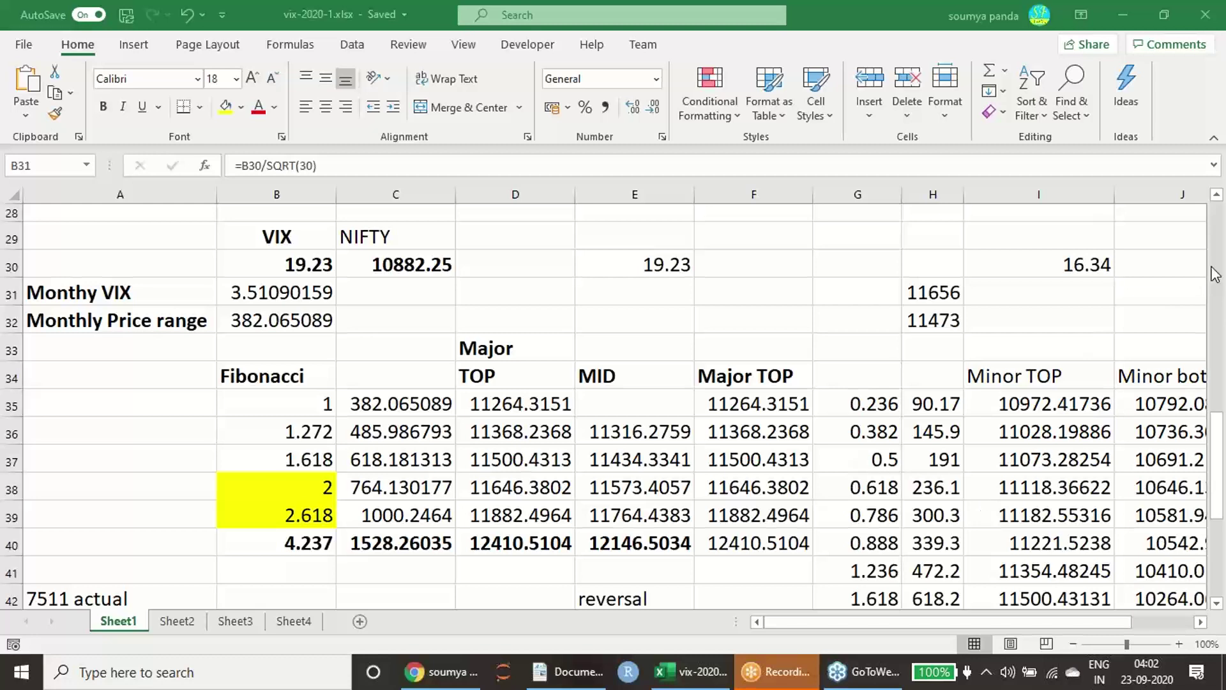
key(Escape)
scroll(779, 542, down, 3)
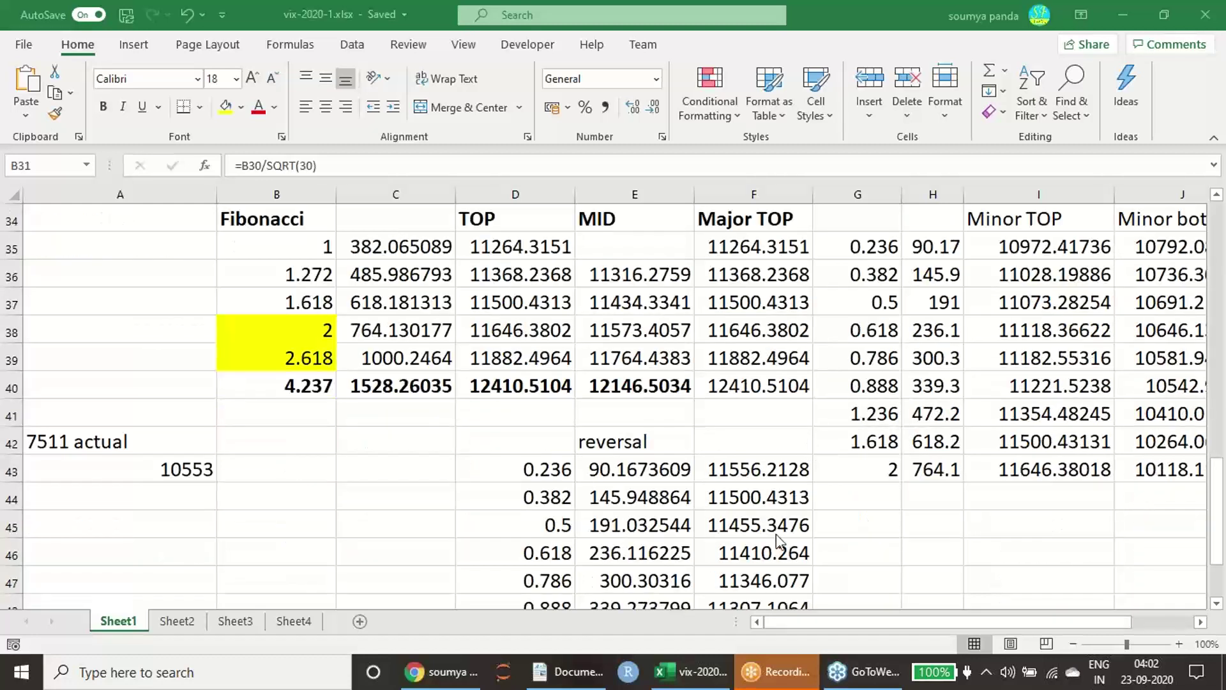
scroll(772, 549, down, 2)
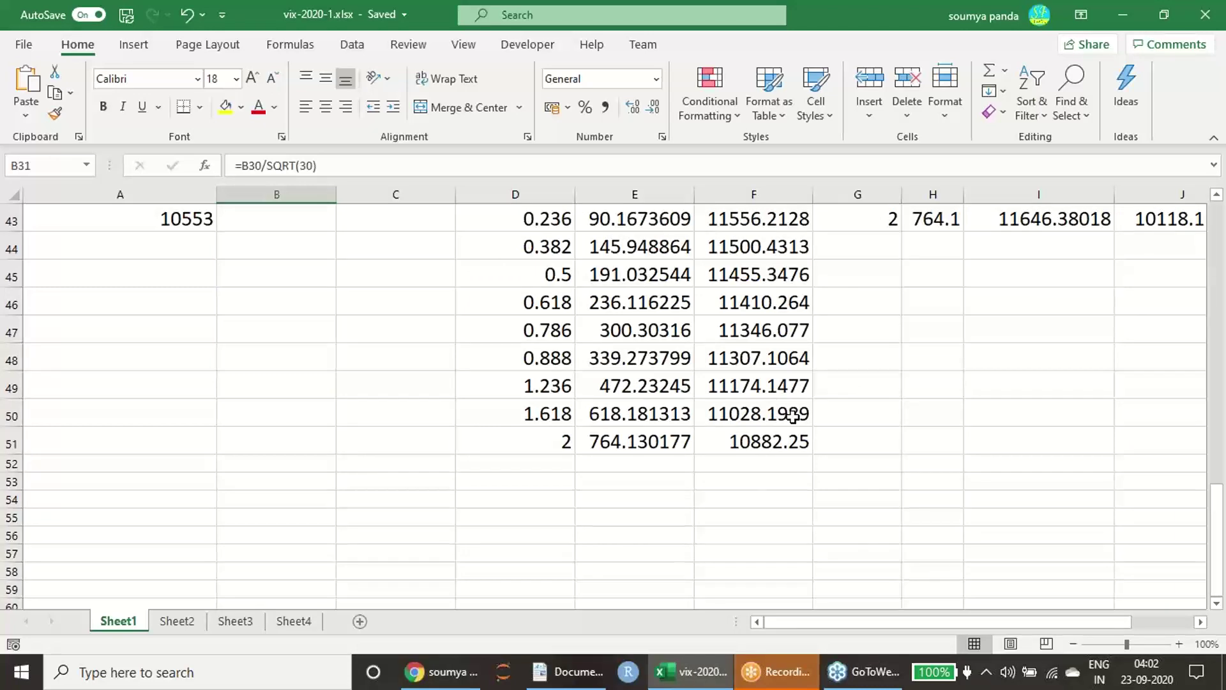
Look through the NSE historical VIX, homepage and Nifty 50 historical data tabs
click(441, 672)
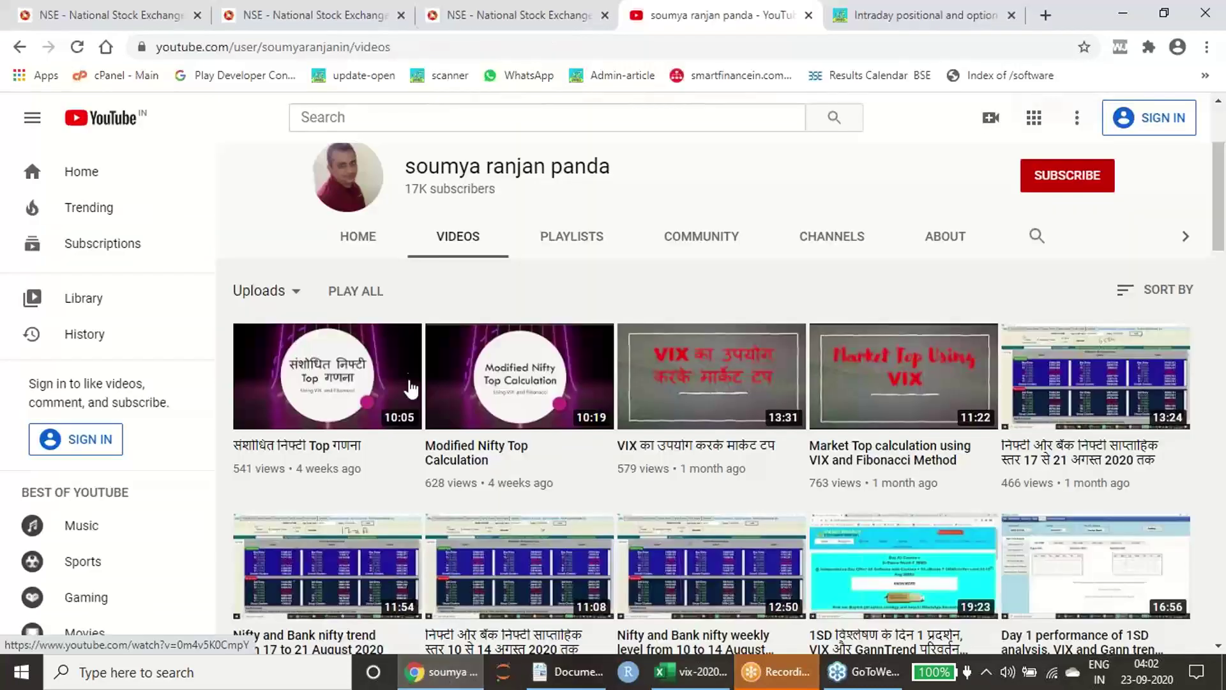
click(276, 15)
scroll(485, 287, up, 4)
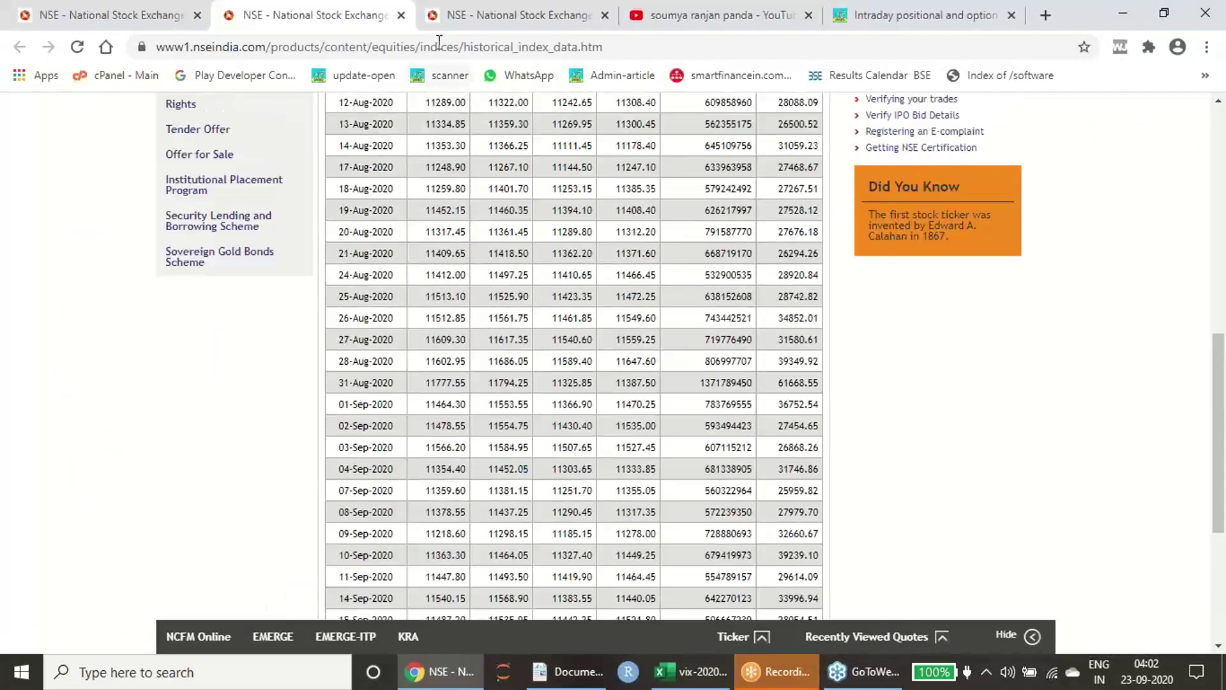
click(61, 16)
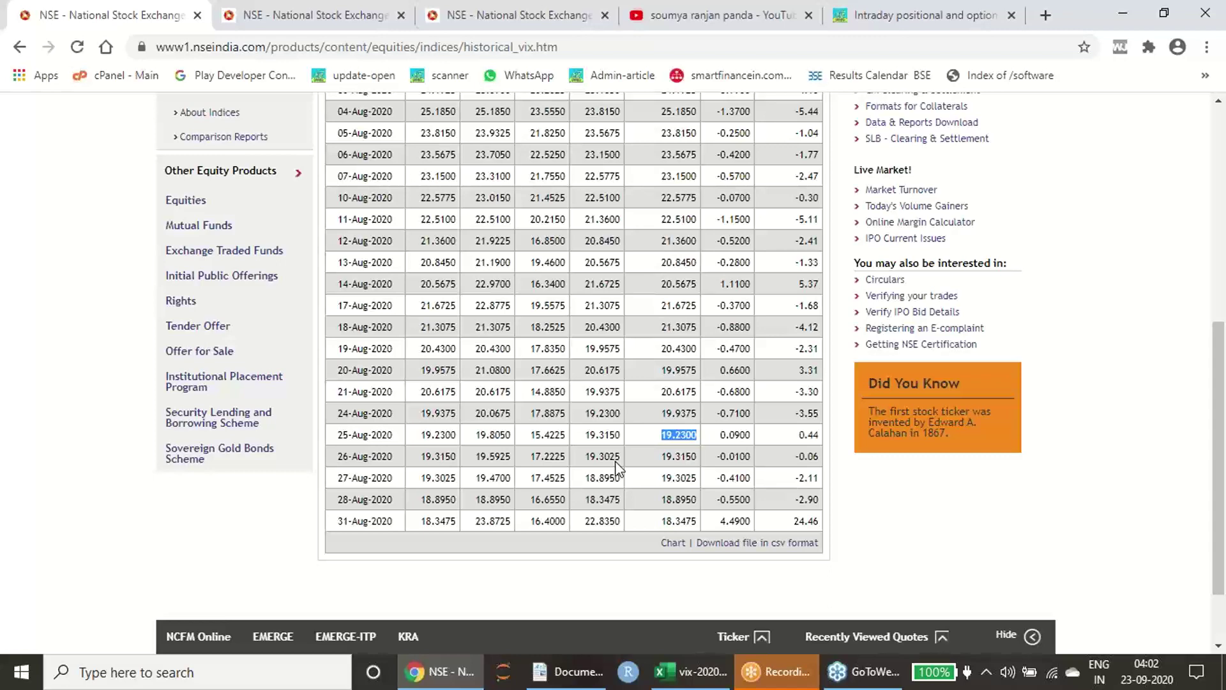
click(526, 19)
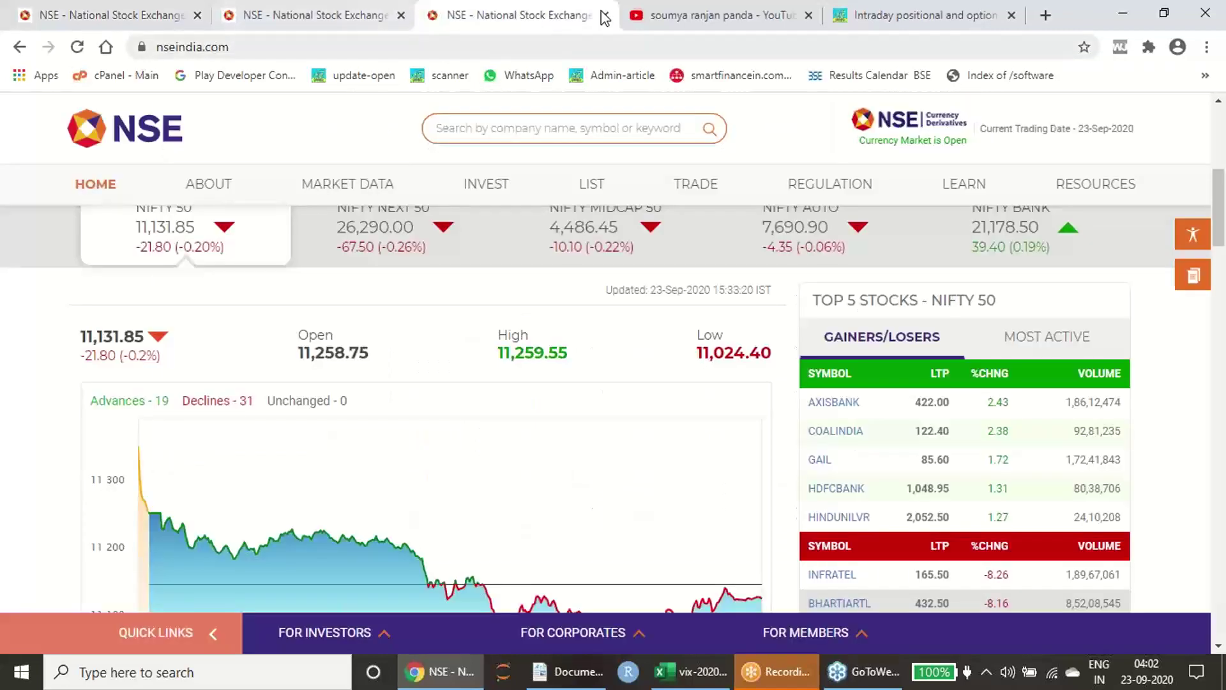
click(295, 14)
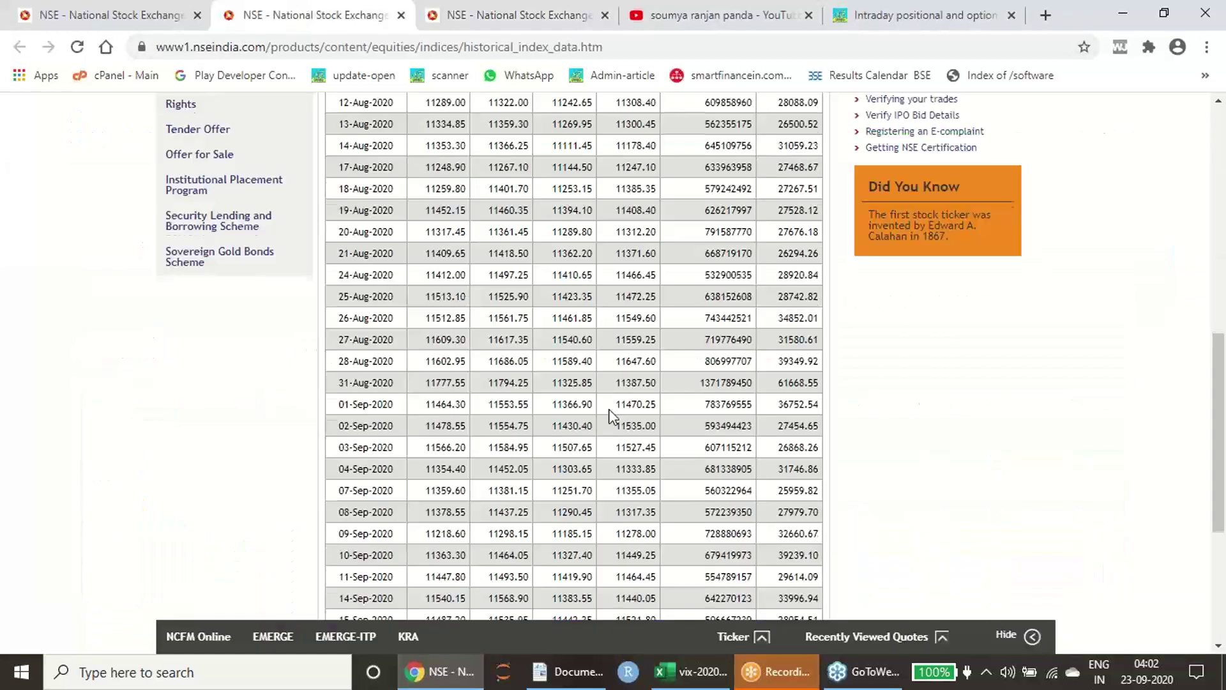
scroll(609, 415, up, 5)
scroll(495, 317, down, 5)
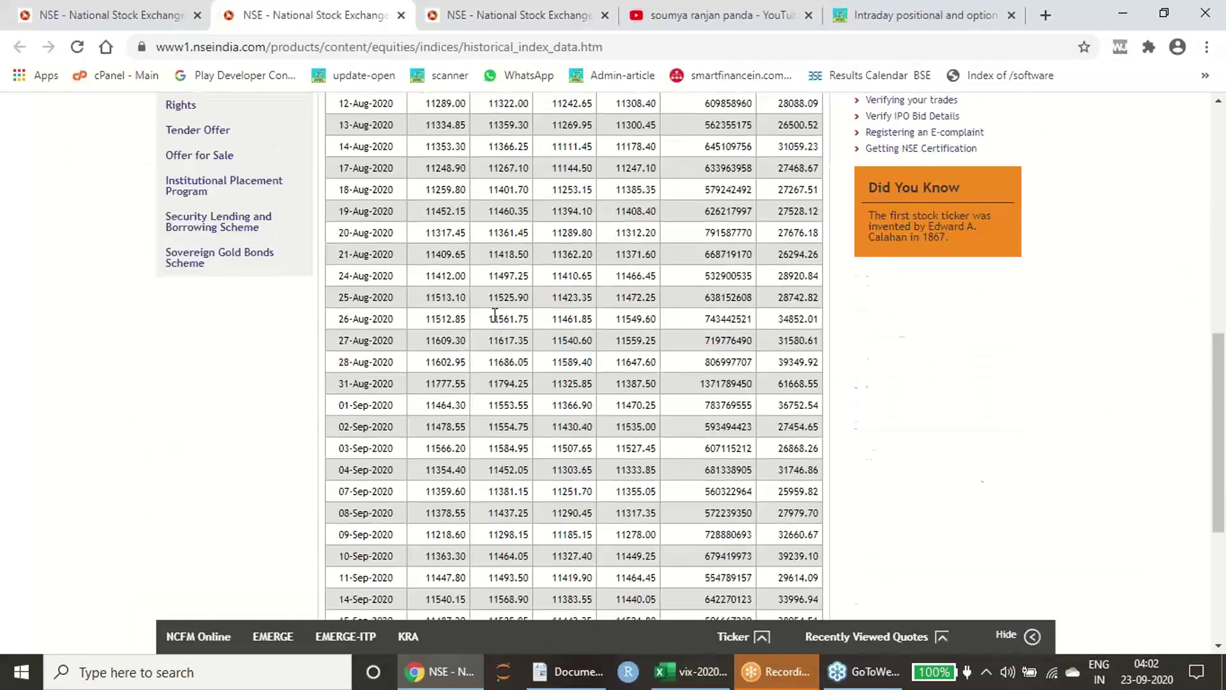
scroll(495, 315, up, 5)
scroll(461, 191, up, 1)
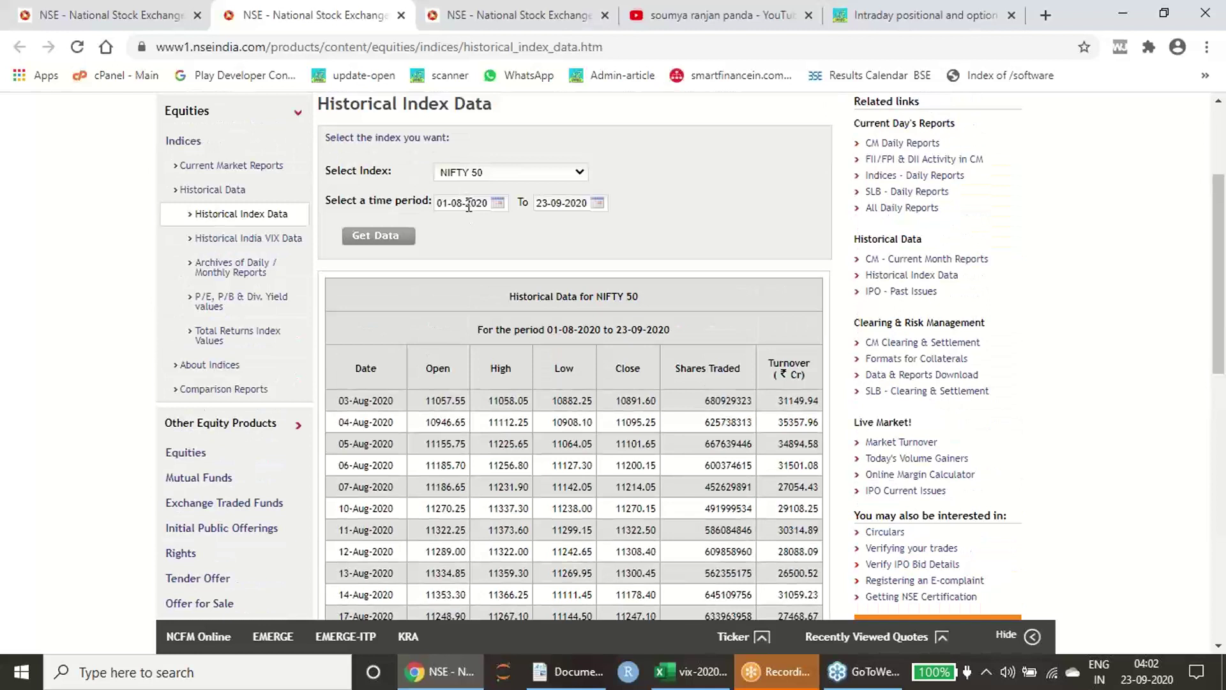
Load NIFTY 50 daily data from 01-09-2020 to 30-09-2020
click(468, 203)
click(496, 225)
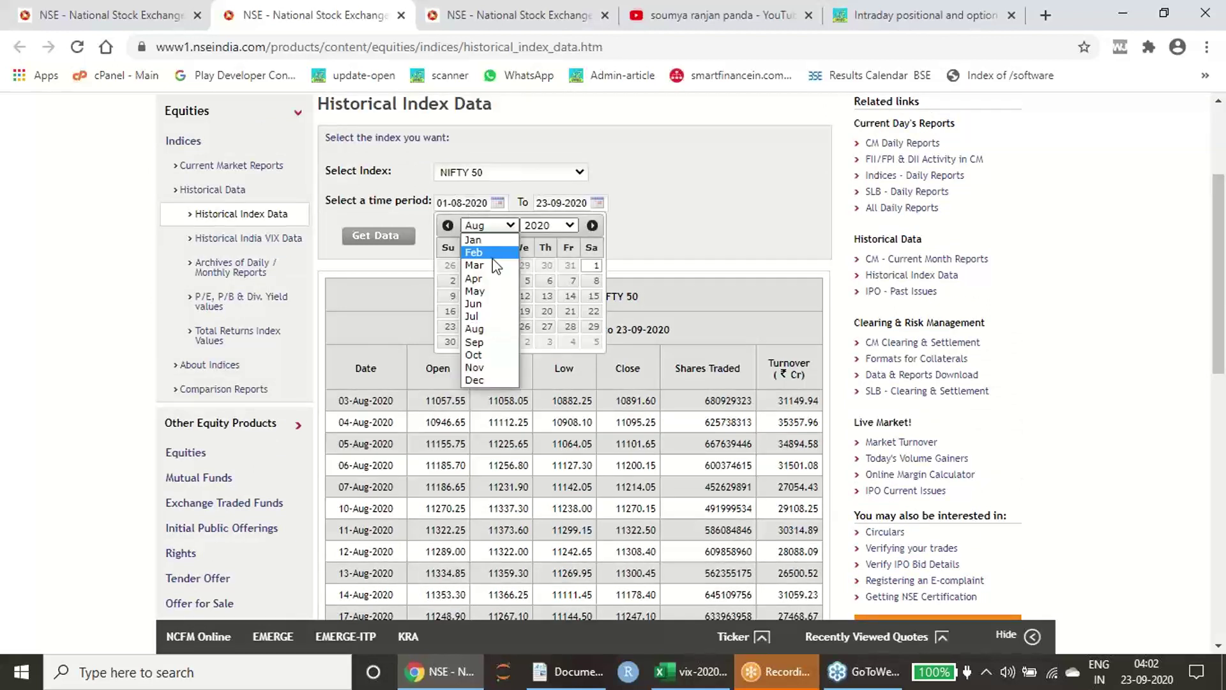
click(491, 346)
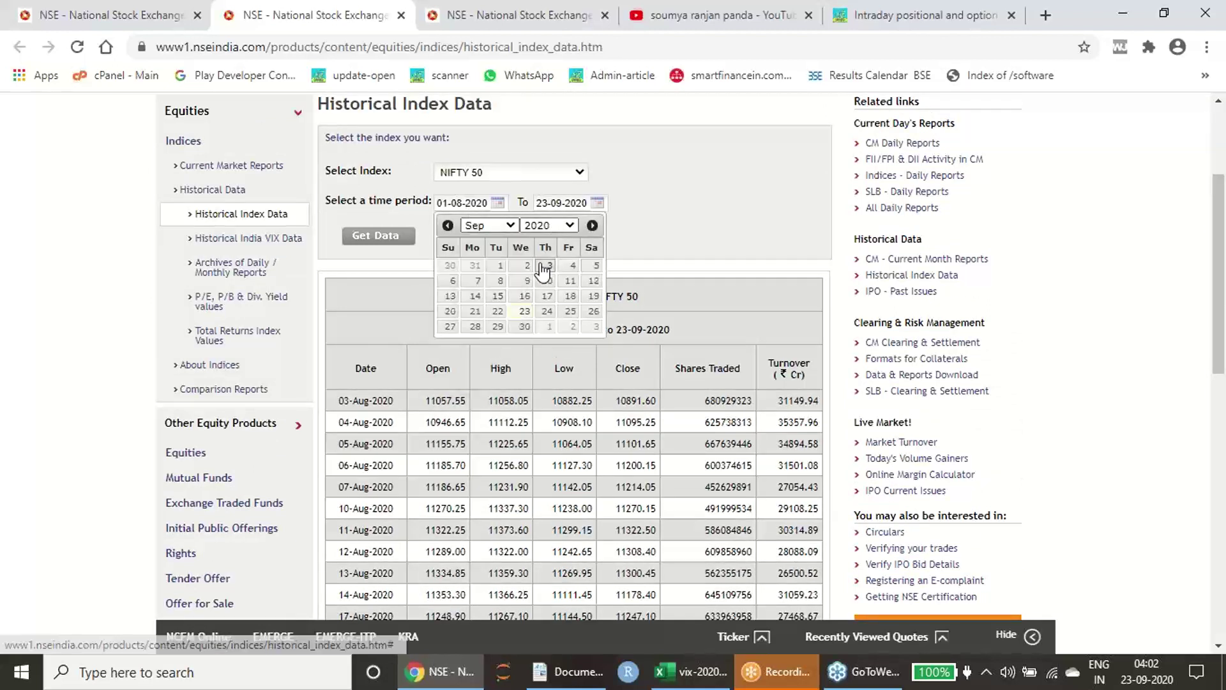
click(500, 265)
click(544, 203)
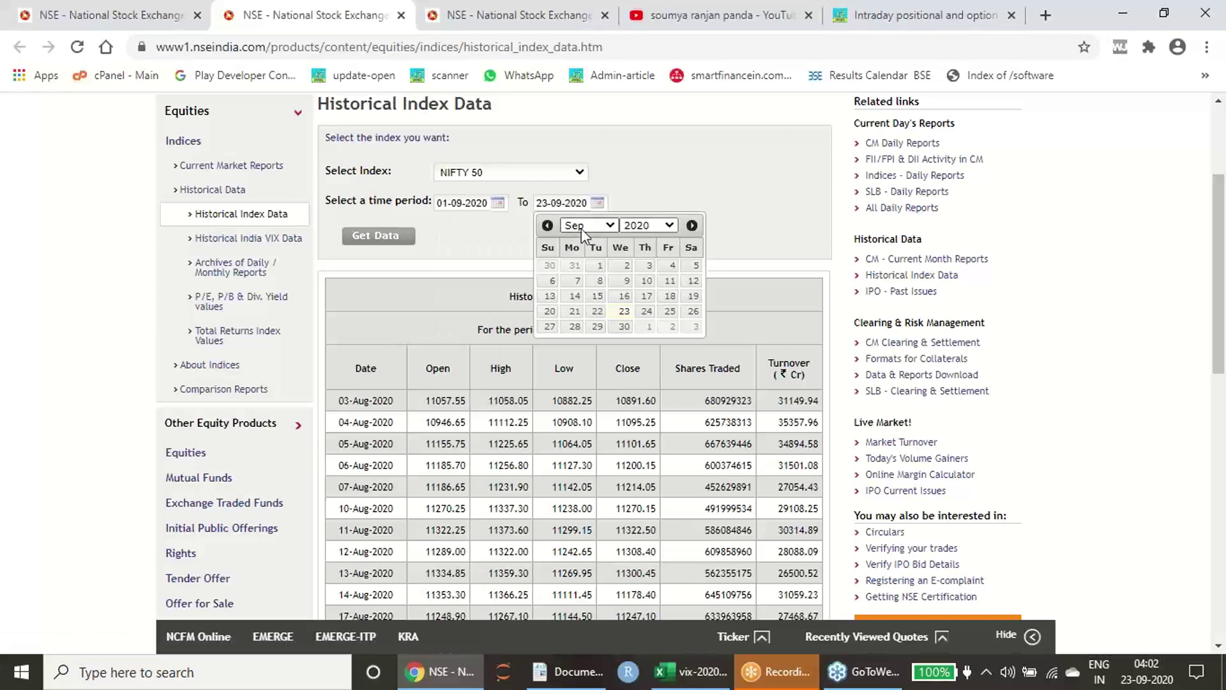
click(627, 327)
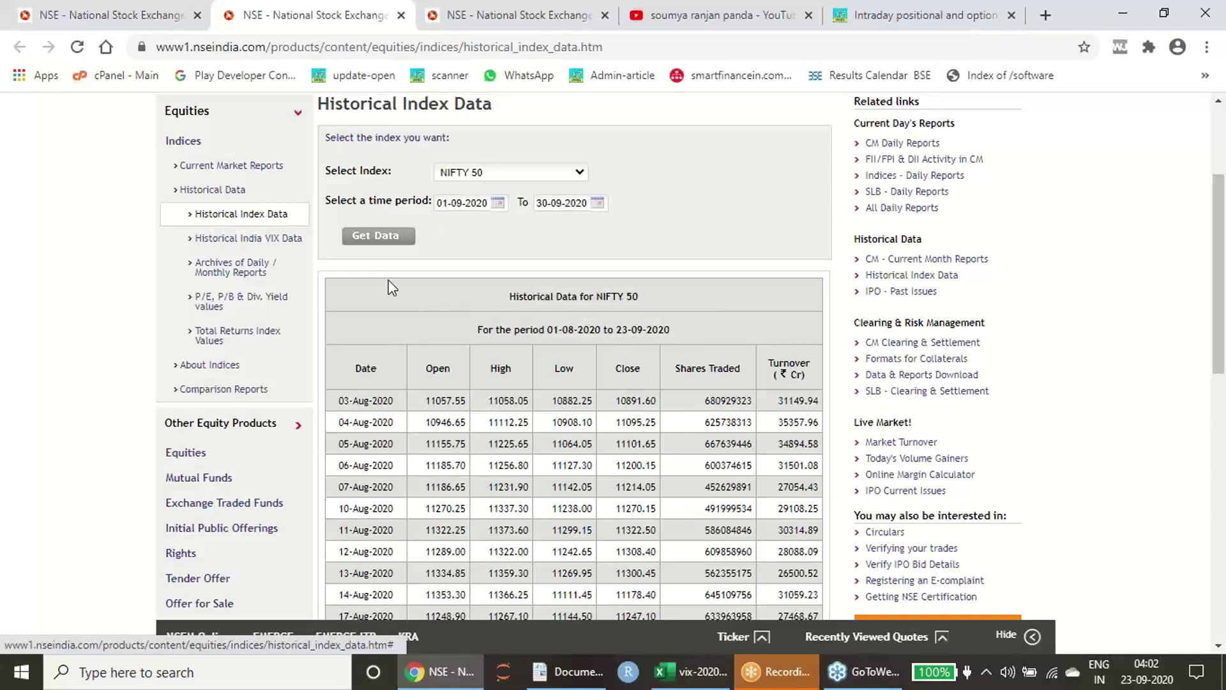
click(381, 236)
scroll(462, 295, down, 4)
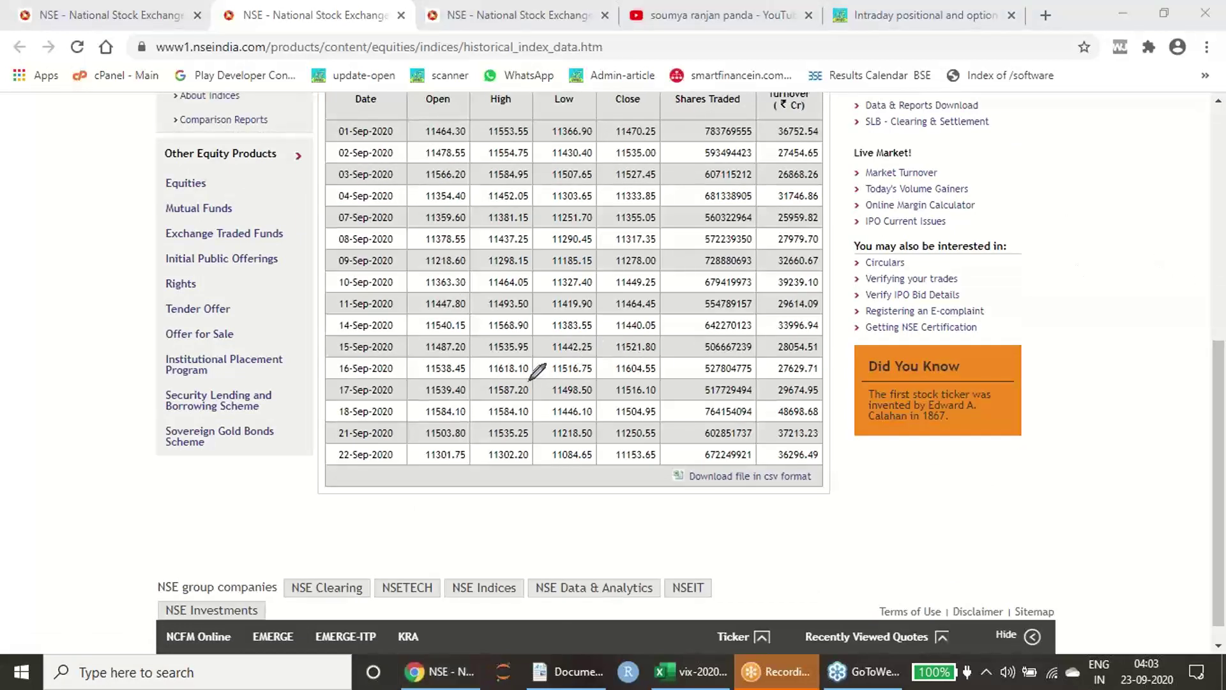
Circle the 16-Sep high of 11618.10, clear the ink, and return to Excel
mouse_move(529, 377)
mouse_down()
mouse_move(491, 377)
mouse_move(492, 342)
mouse_move(536, 356)
mouse_move(532, 374)
mouse_up()
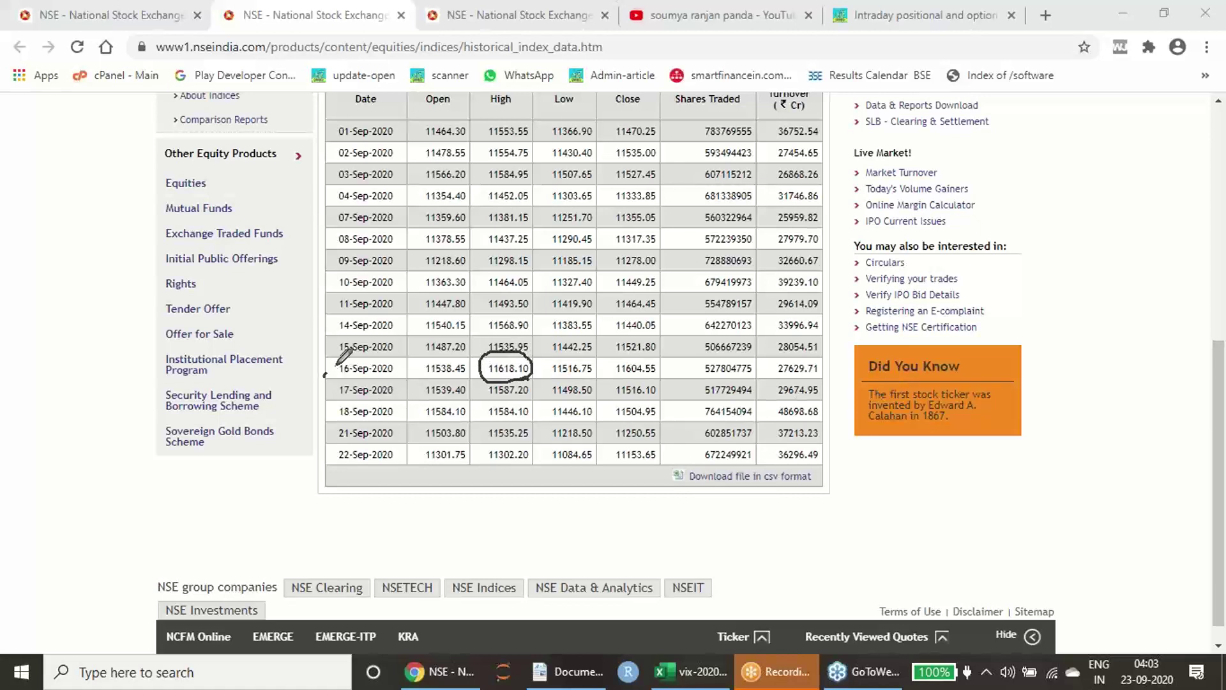
drag(326, 375, 336, 373)
key(e)
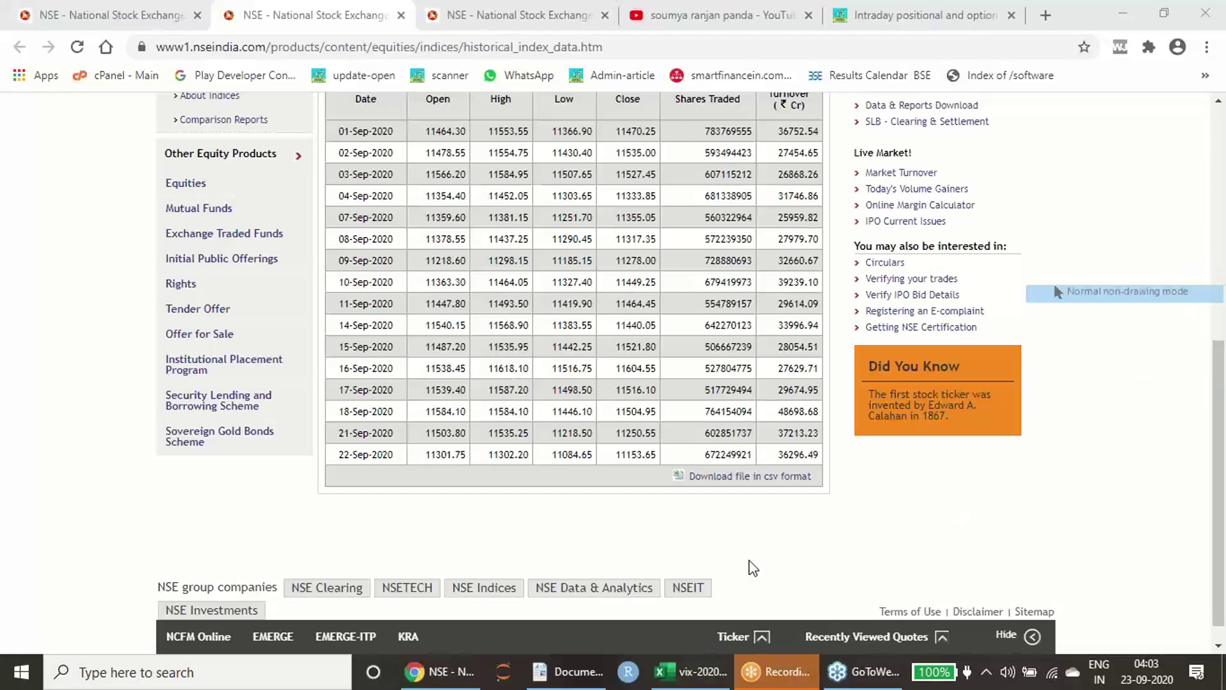
click(690, 671)
Inspect the D38 Fibonacci top formula against the F43 reversal formula
scroll(426, 478, up, 7)
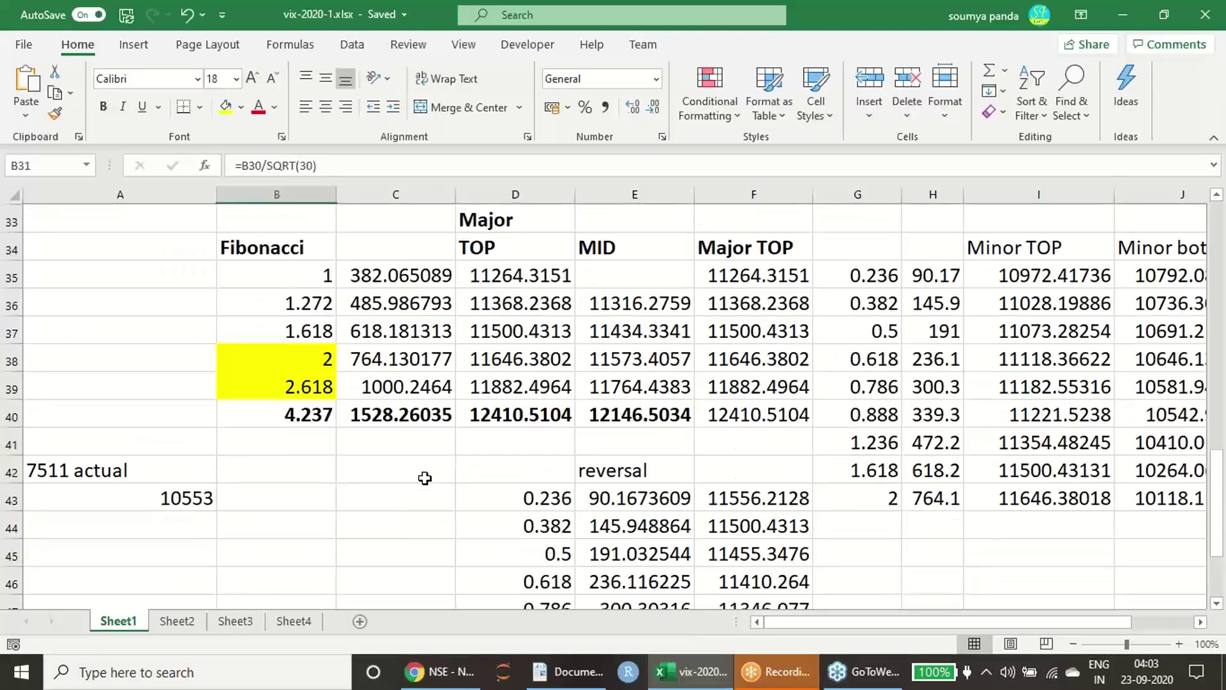
scroll(351, 374, down, 2)
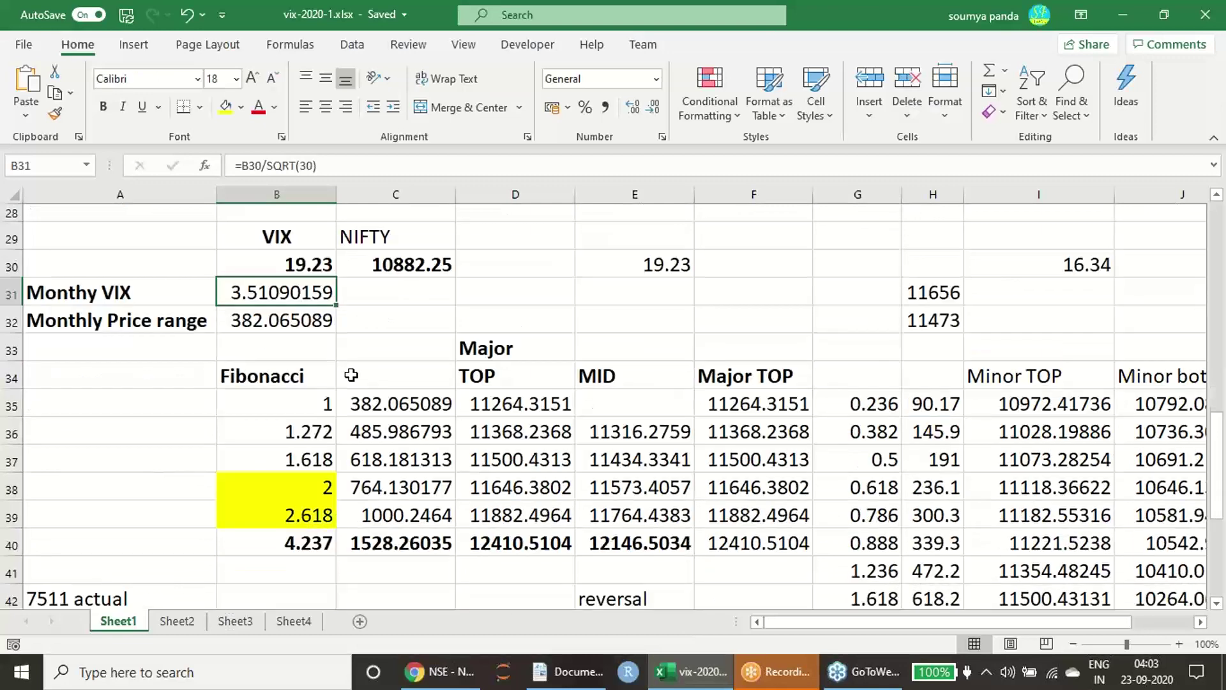
click(518, 495)
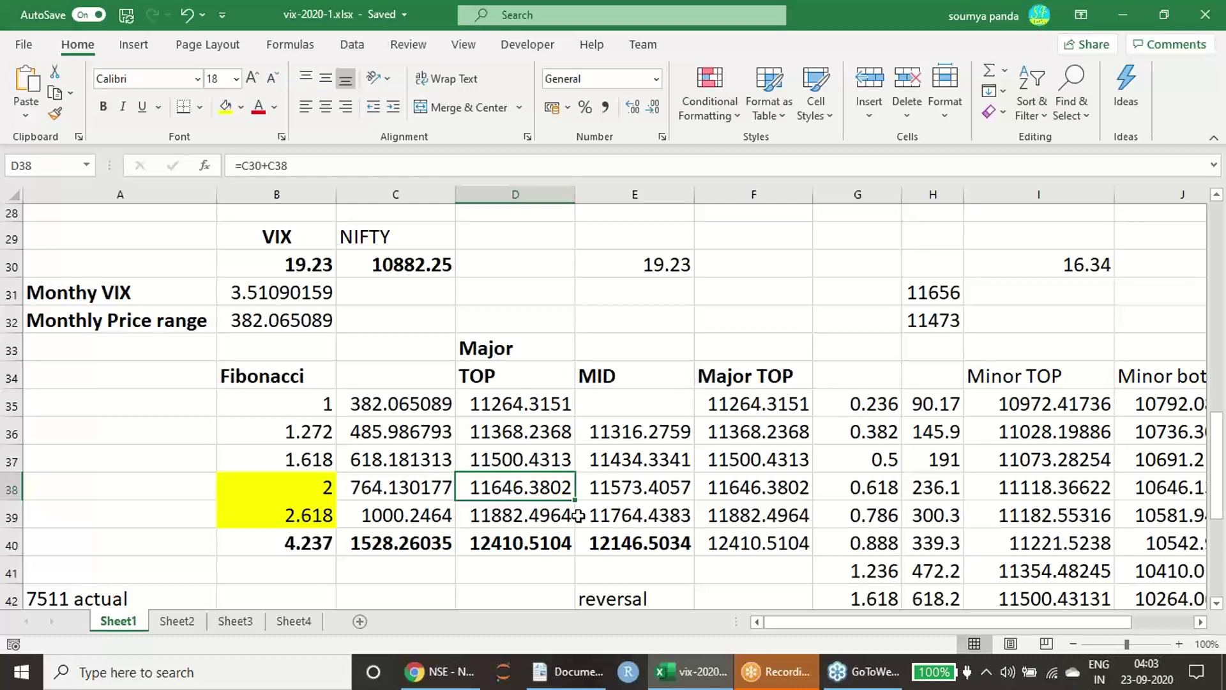
scroll(584, 501, down, 3)
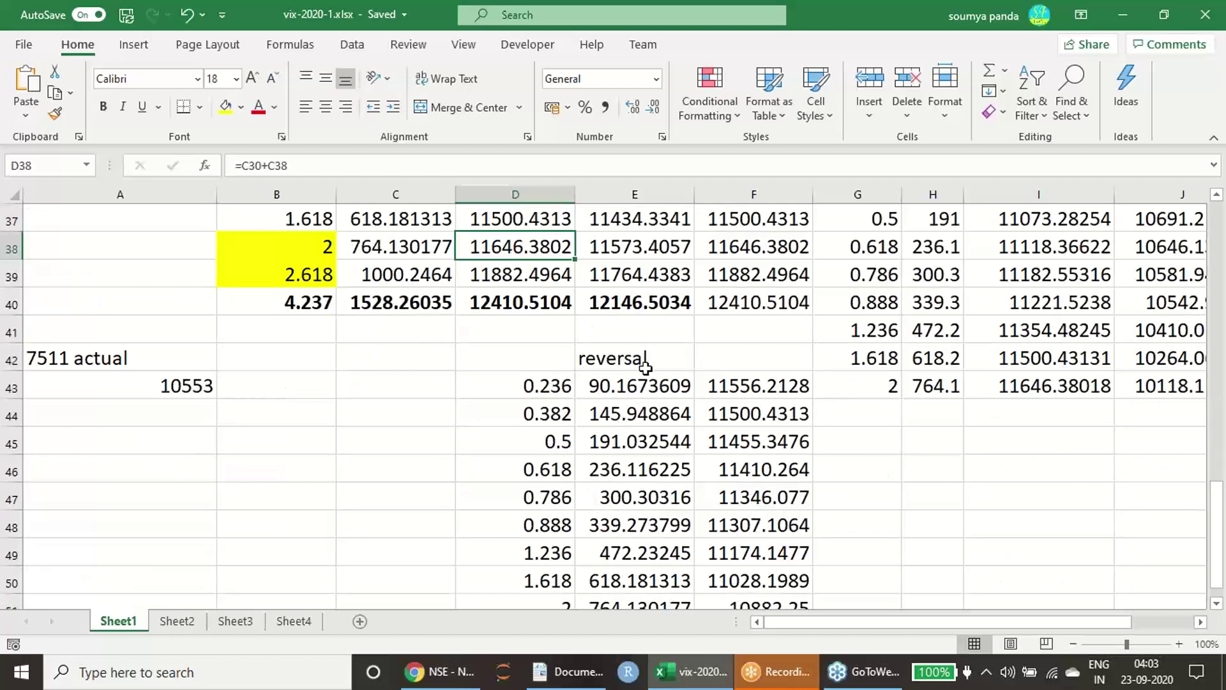
click(764, 393)
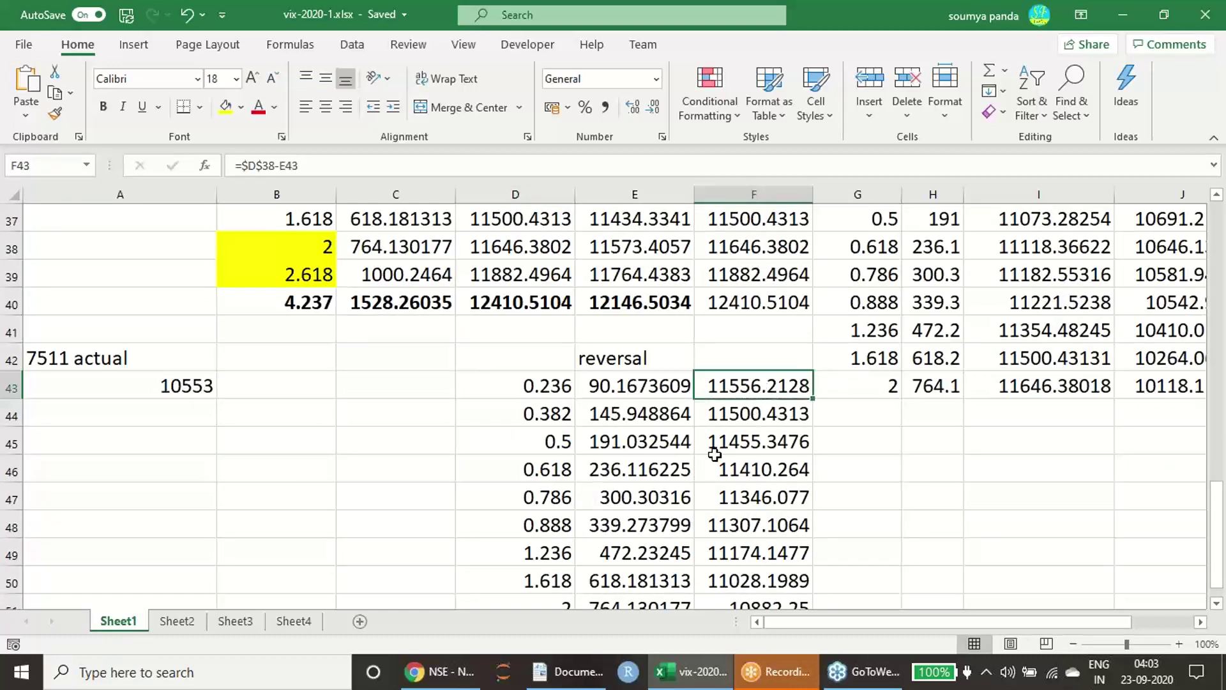
click(538, 255)
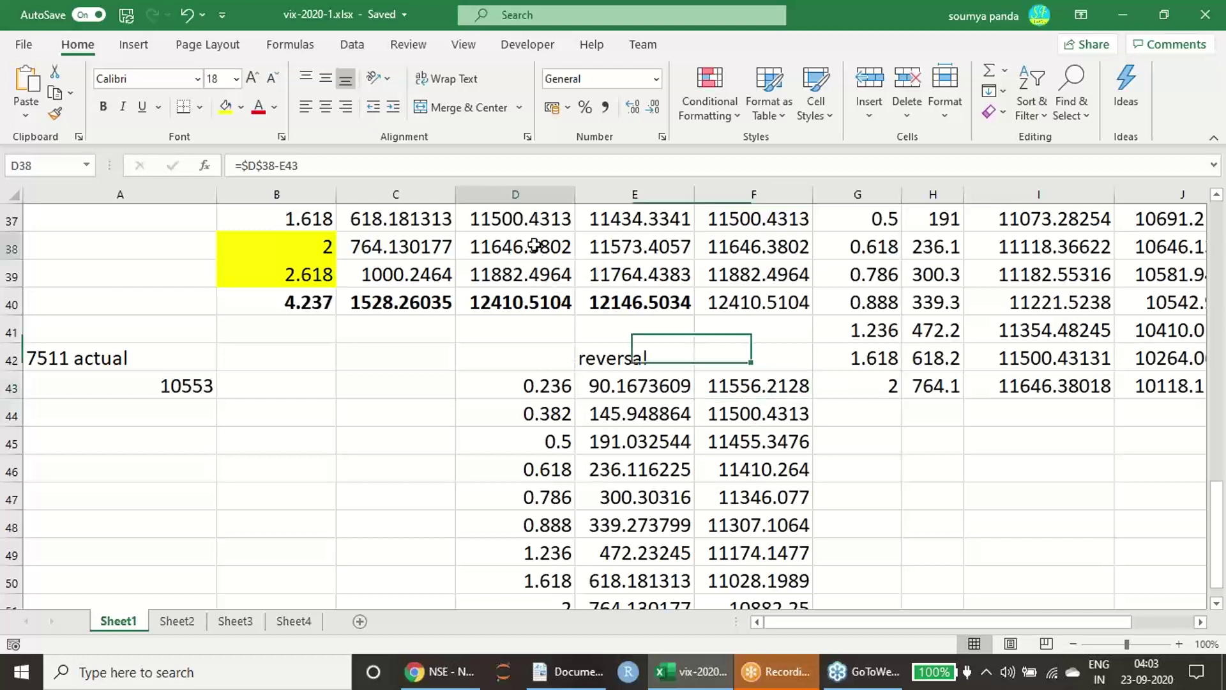
click(751, 383)
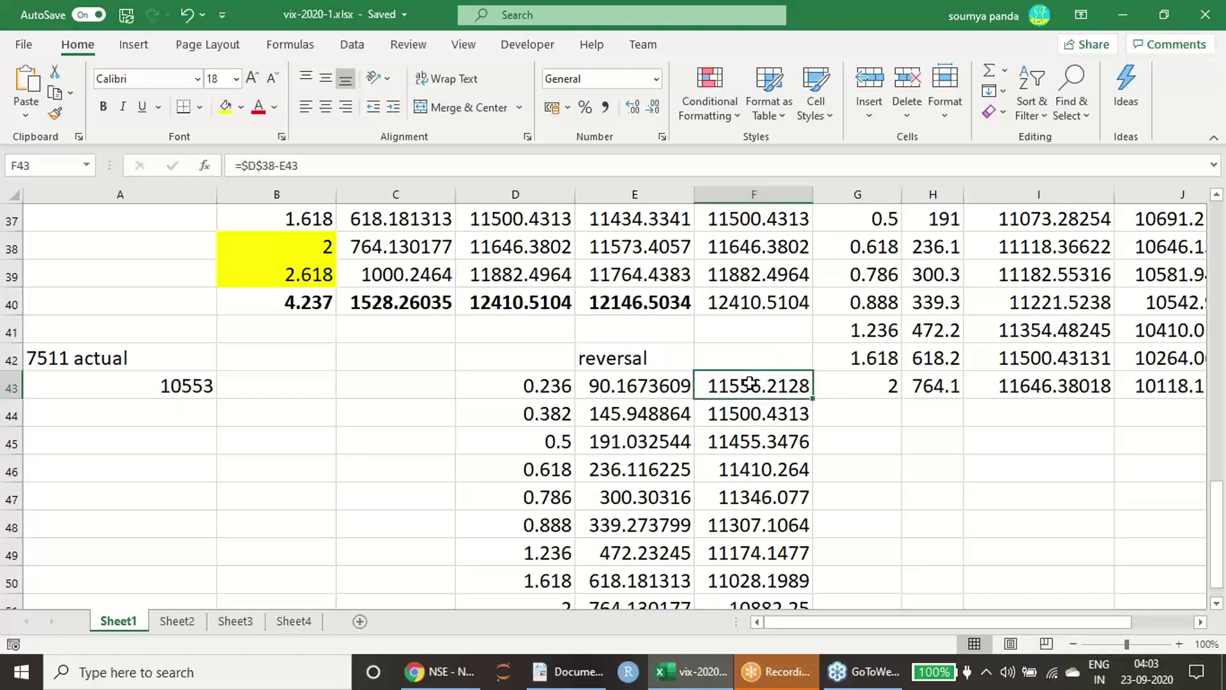
Remove a stray backtick from the F43 formula, then check the 0.618 and 1.618 reversal levels
double_click(750, 383)
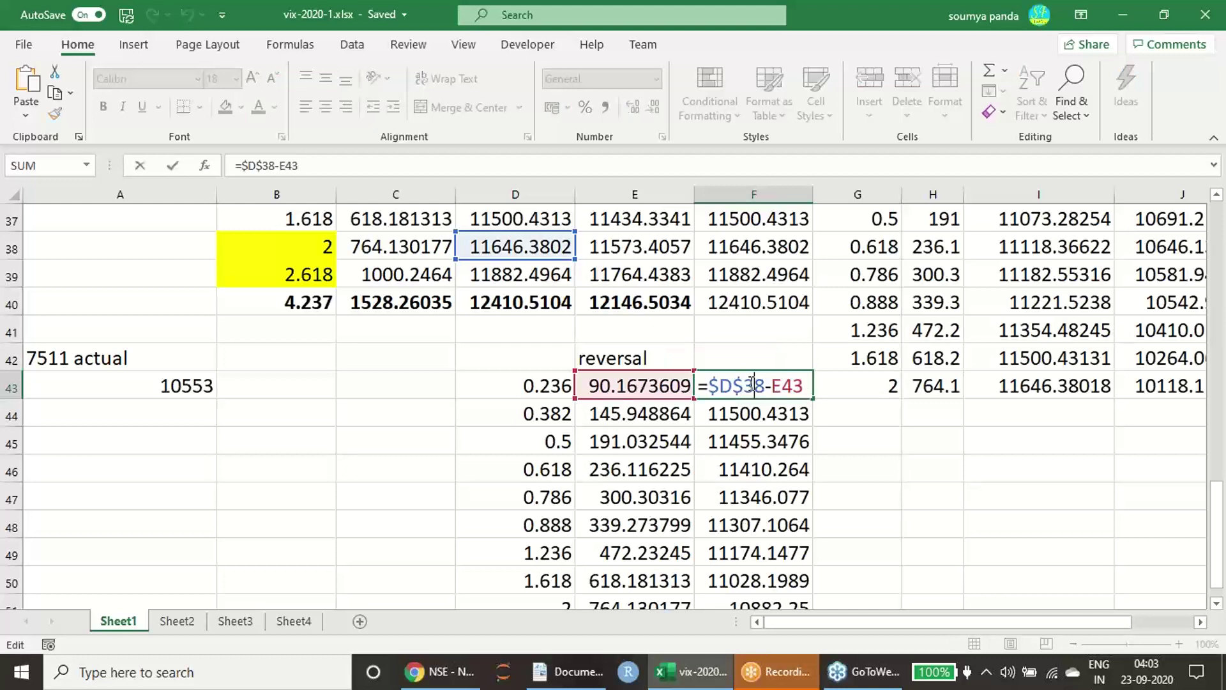
text(`)
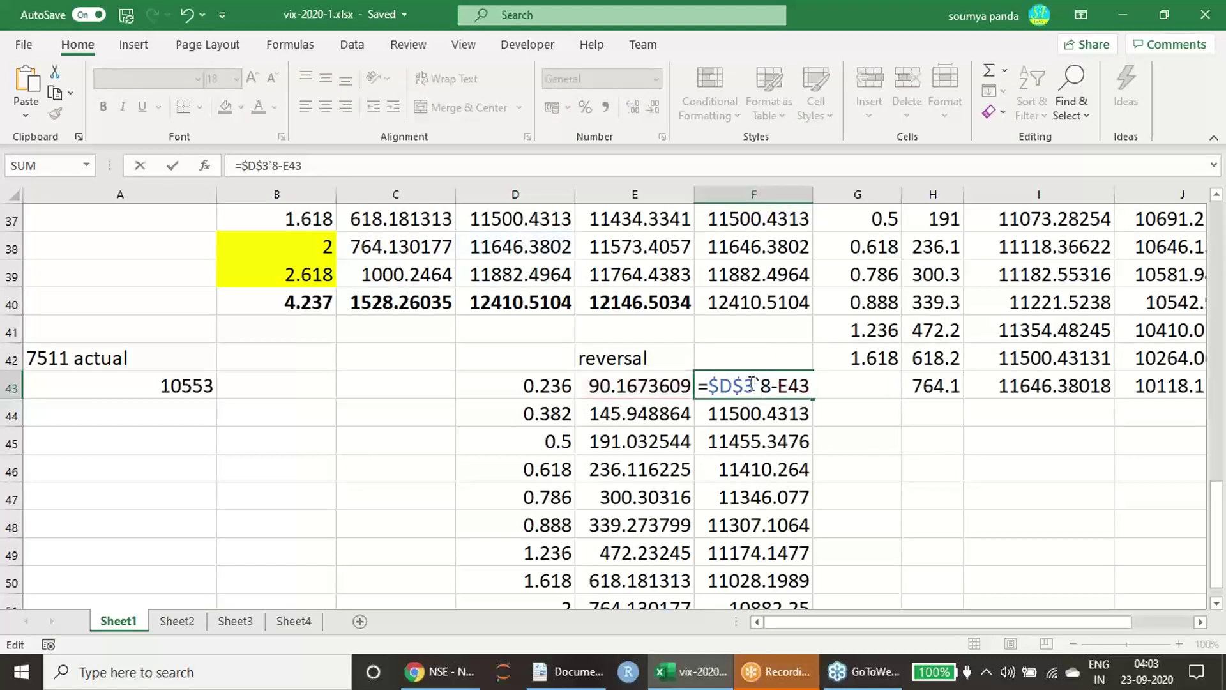
key(BackSpace)
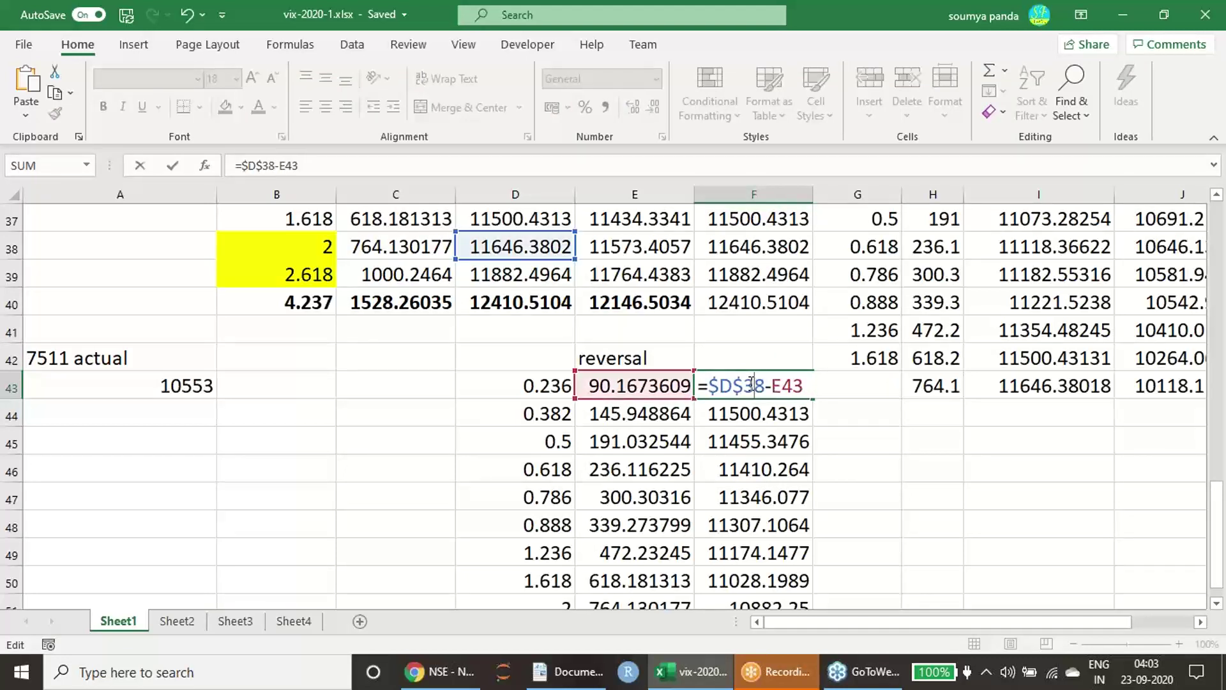
click(751, 475)
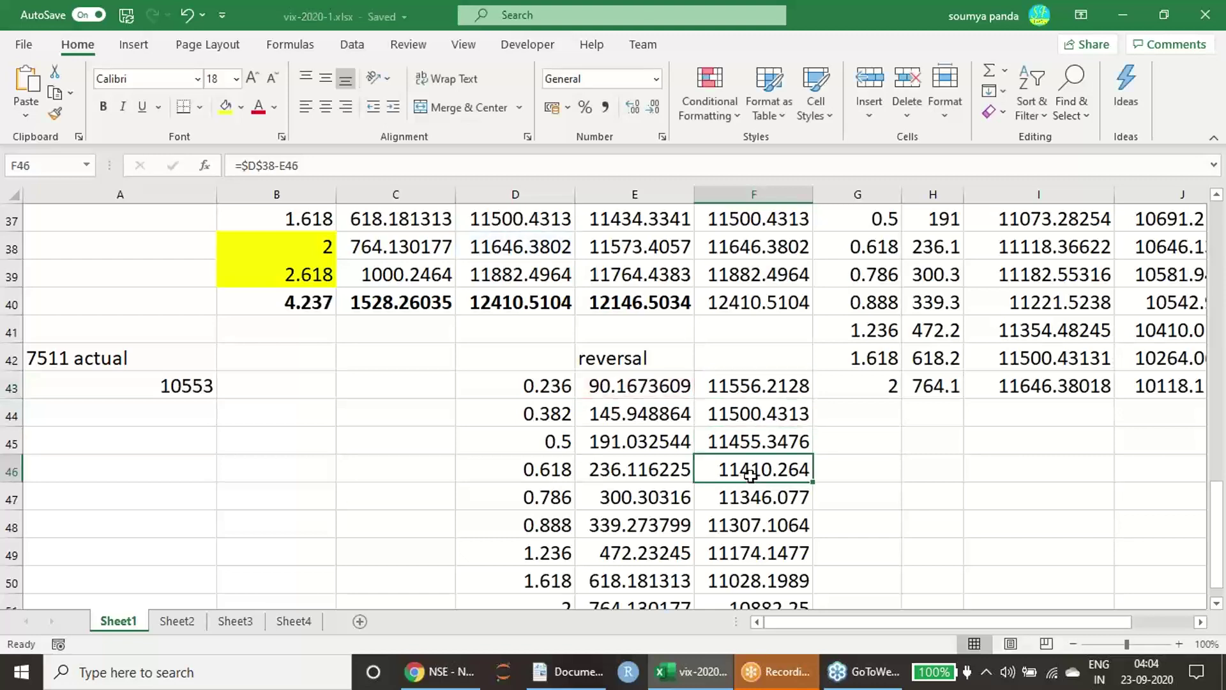
scroll(760, 476, down, 1)
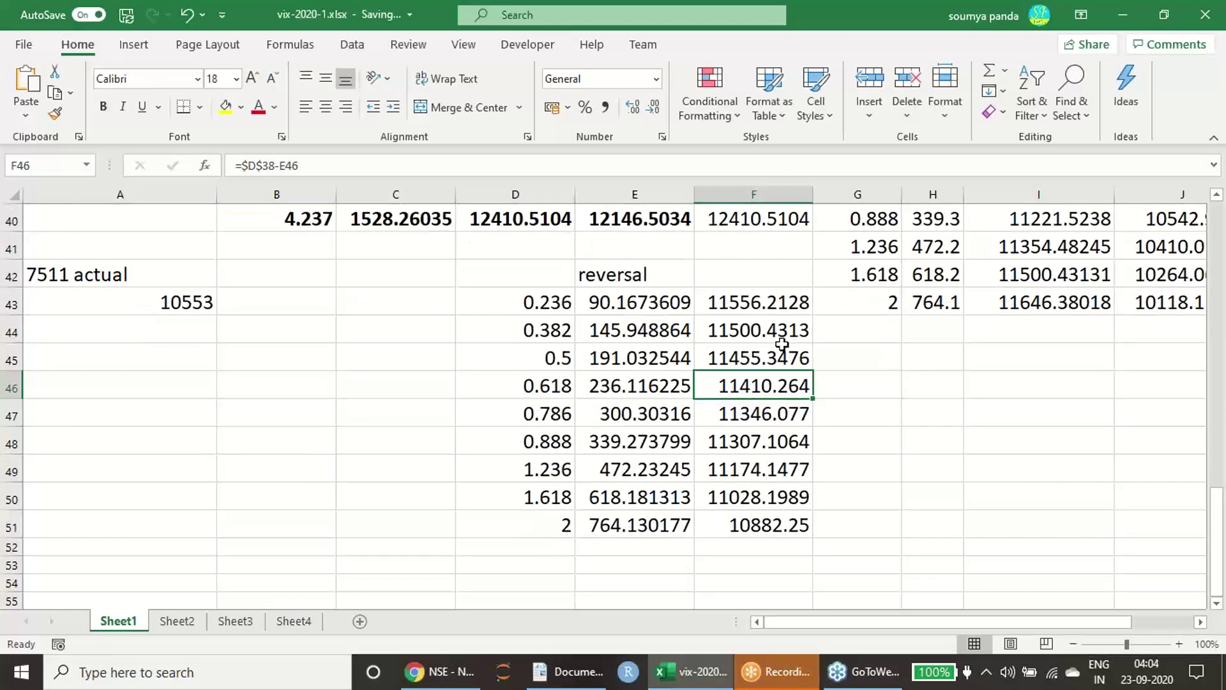
click(774, 498)
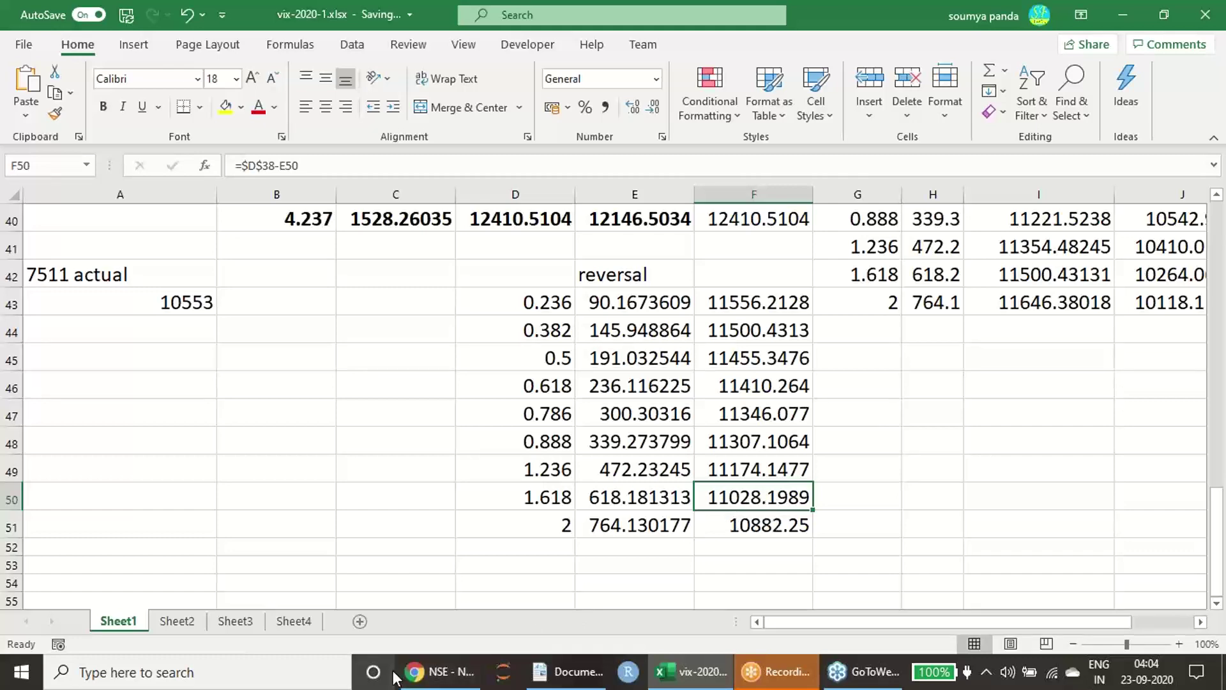
click(440, 672)
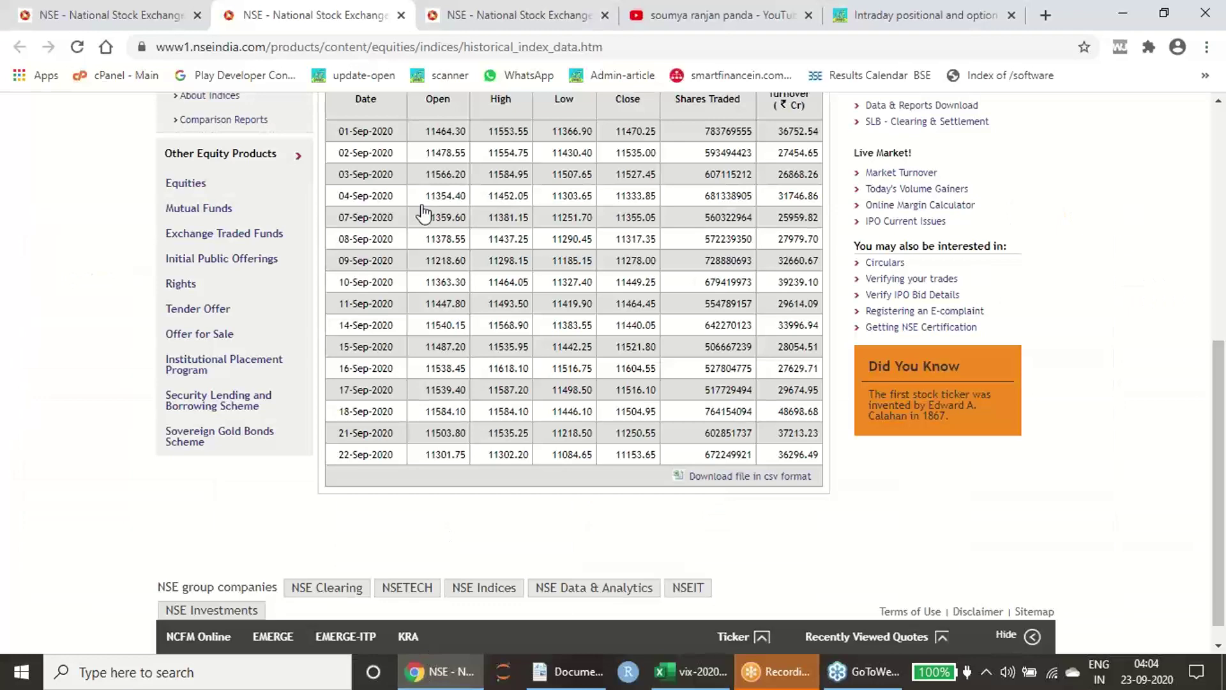
Circle today's Nifty 50 day low of 11,024.40 on the NSE home page
click(153, 22)
click(530, 16)
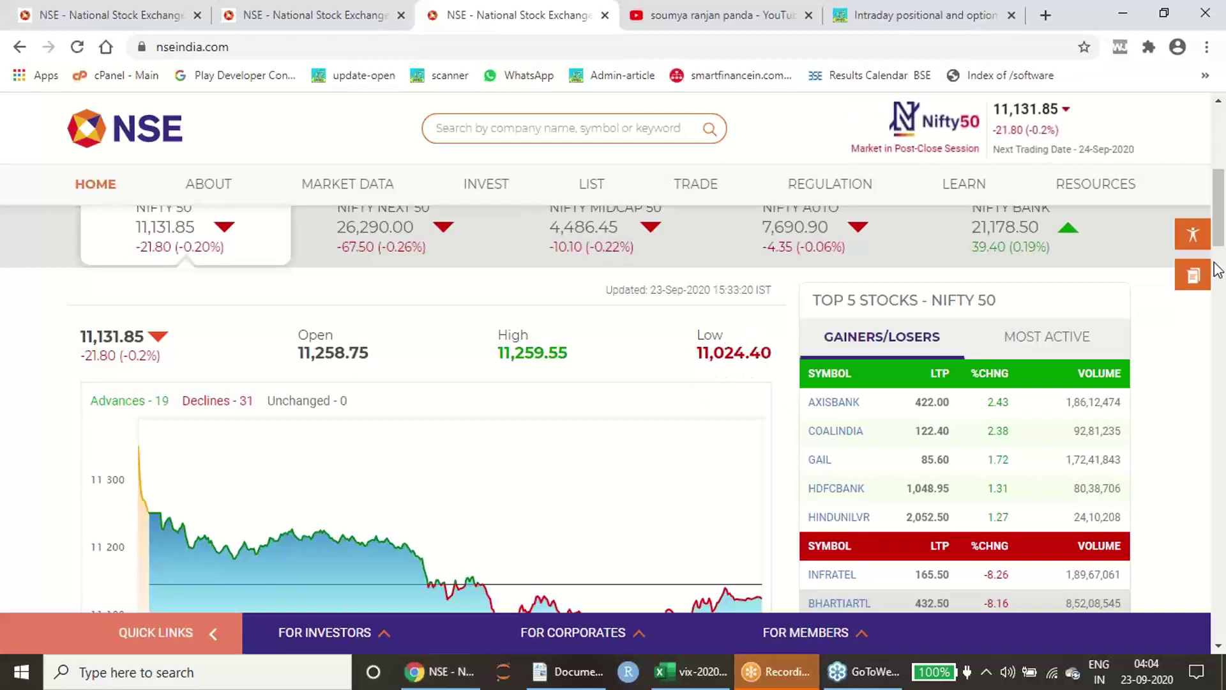
mouse_move(780, 370)
mouse_down()
mouse_move(739, 378)
mouse_move(723, 318)
mouse_move(789, 350)
mouse_move(778, 369)
mouse_up()
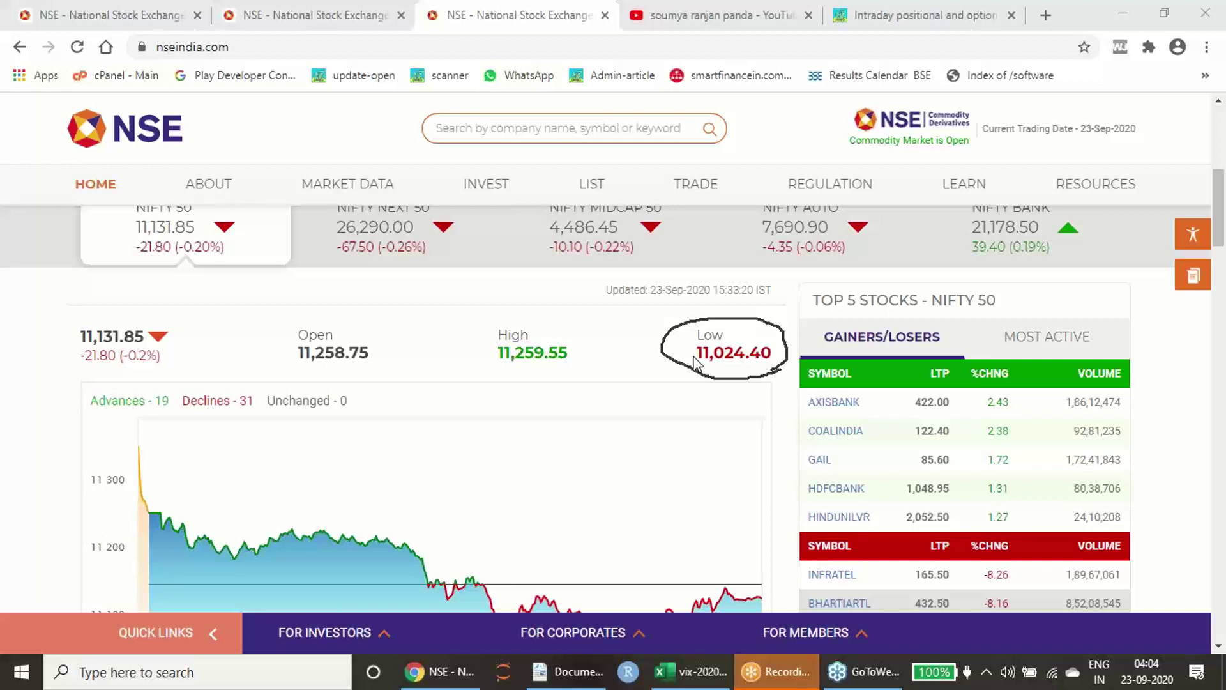
scroll(696, 361, down, 2)
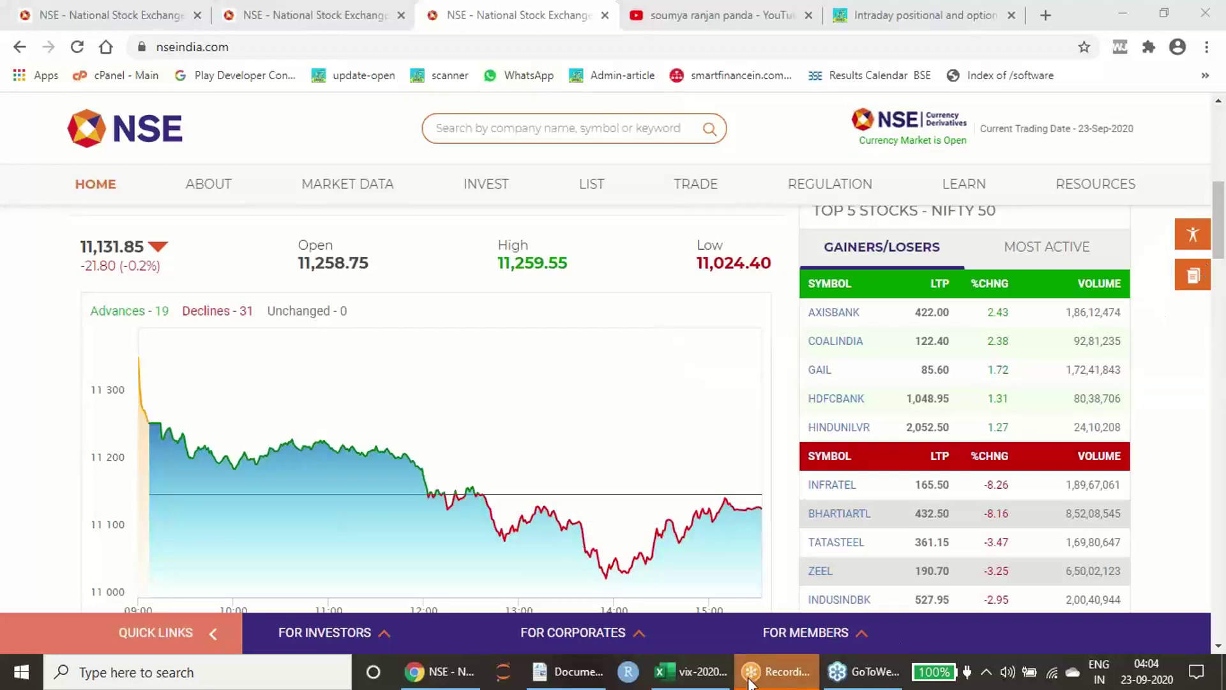
Check the 31-Aug VIX close of 18.3475 in the historical VIX data, then return to Excel
click(696, 673)
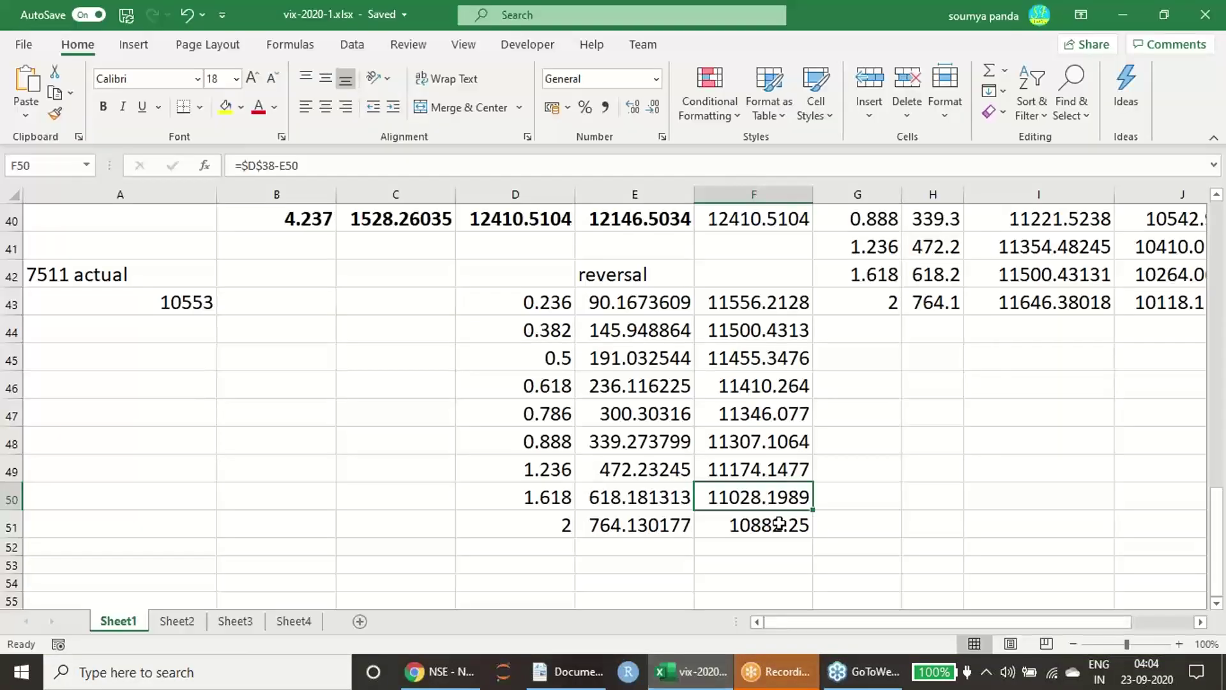
click(458, 684)
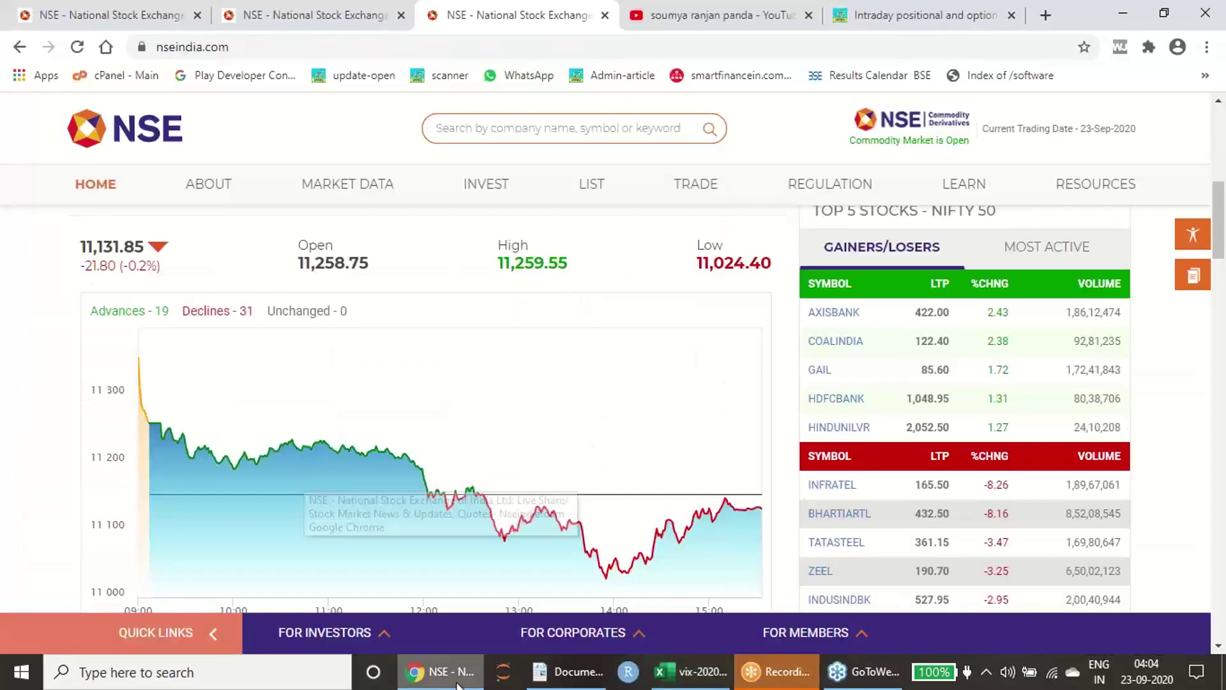
click(318, 19)
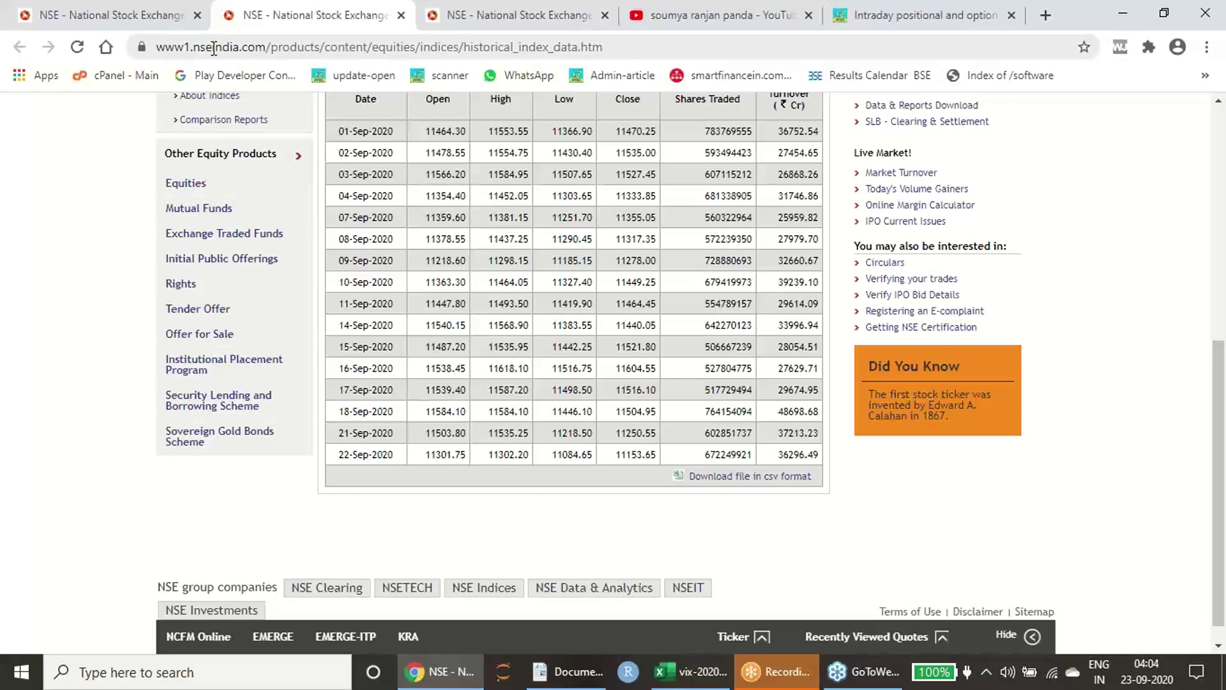
click(108, 15)
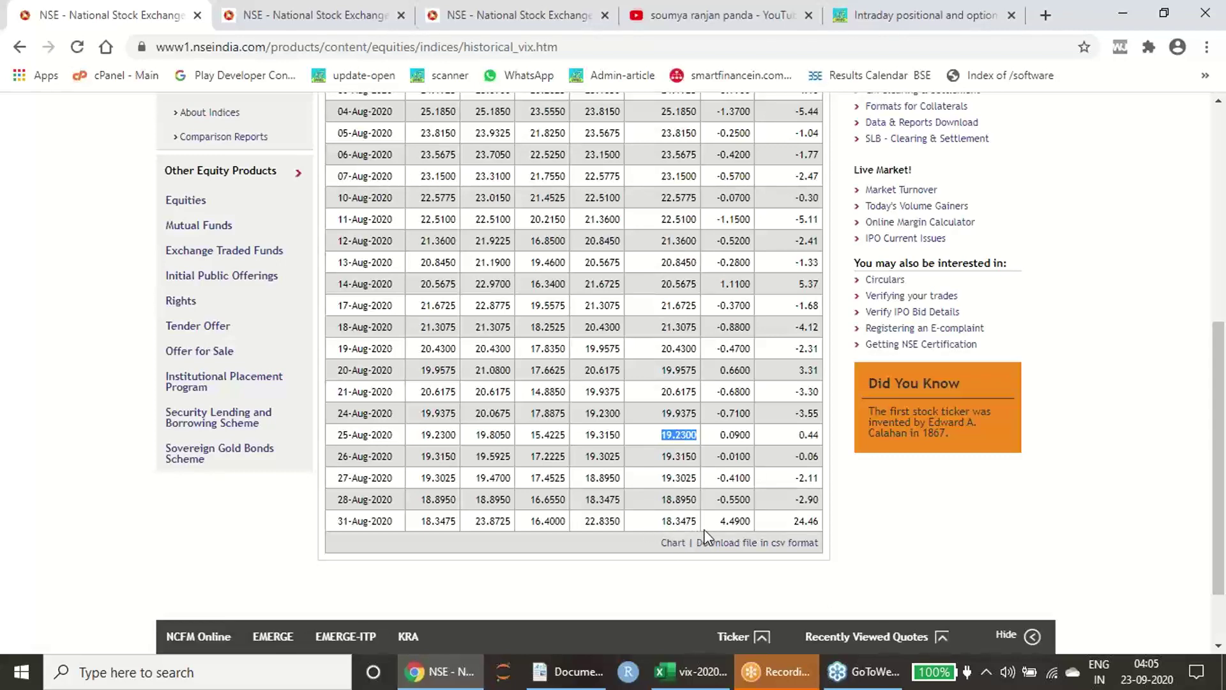
click(689, 671)
Change the VIX in B30 to 18.35 and check the recalculated Fibonacci top in D38
scroll(339, 338, up, 4)
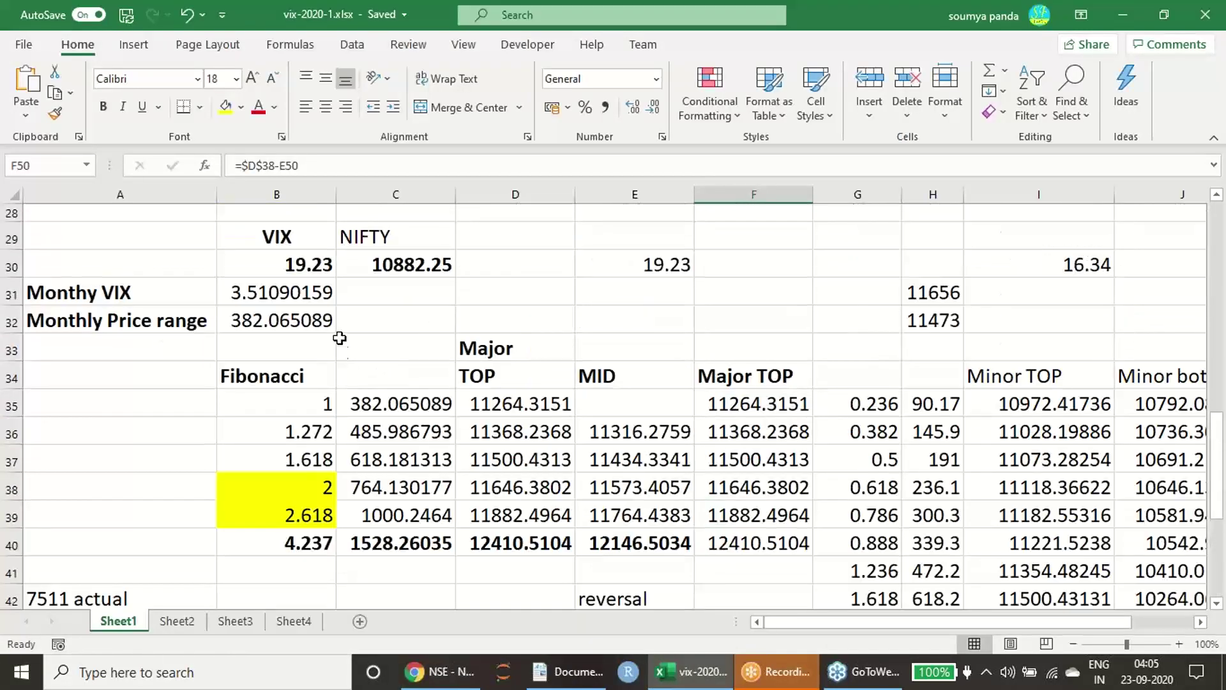
click(308, 266)
text(18.35)
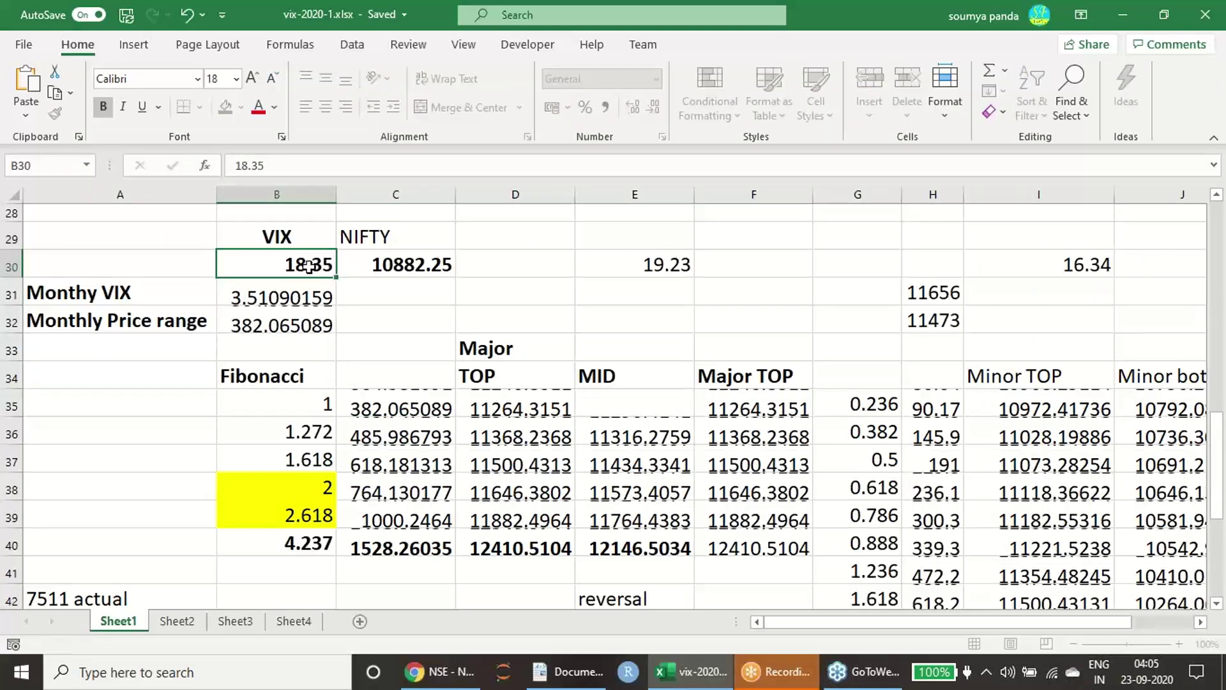
key(Return)
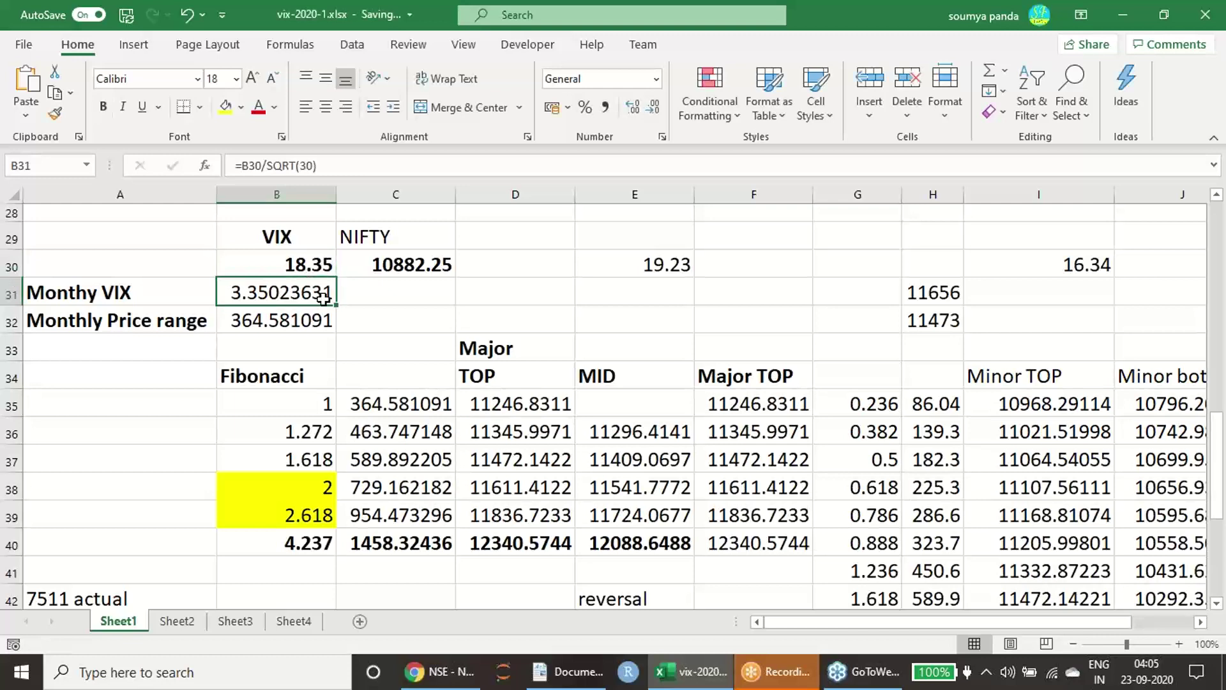
click(518, 493)
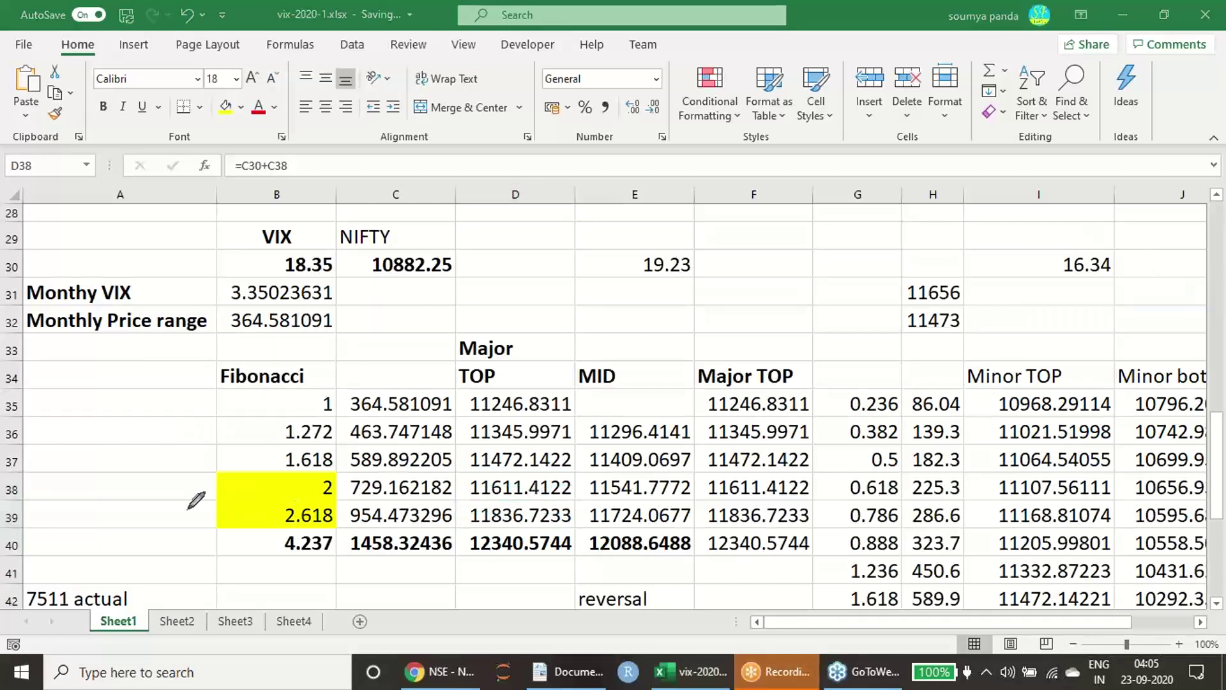
Handwrite and underline the actual September high 11618 beside the top table
drag(53, 487, 68, 519)
drag(83, 474, 94, 497)
mouse_move(125, 447)
mouse_down()
mouse_move(115, 472)
mouse_move(157, 452)
mouse_move(166, 473)
mouse_up()
drag(177, 447, 192, 455)
mouse_move(120, 537)
mouse_down()
mouse_move(192, 496)
mouse_move(184, 524)
mouse_up()
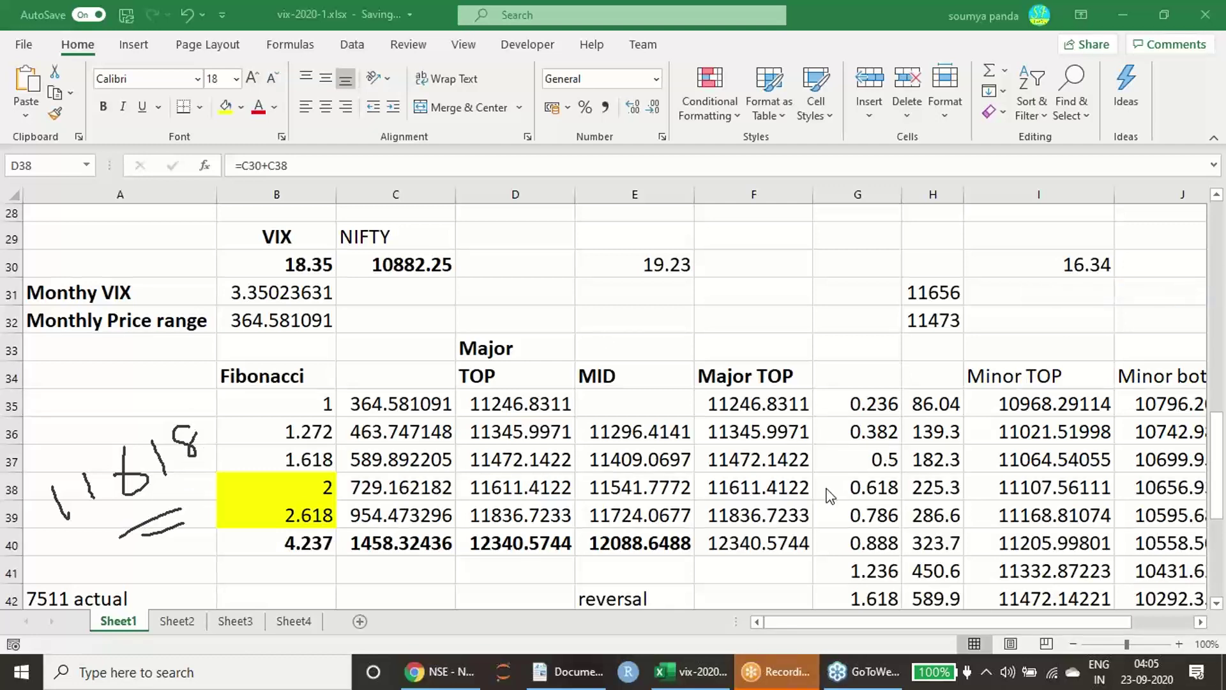
scroll(830, 492, down, 4)
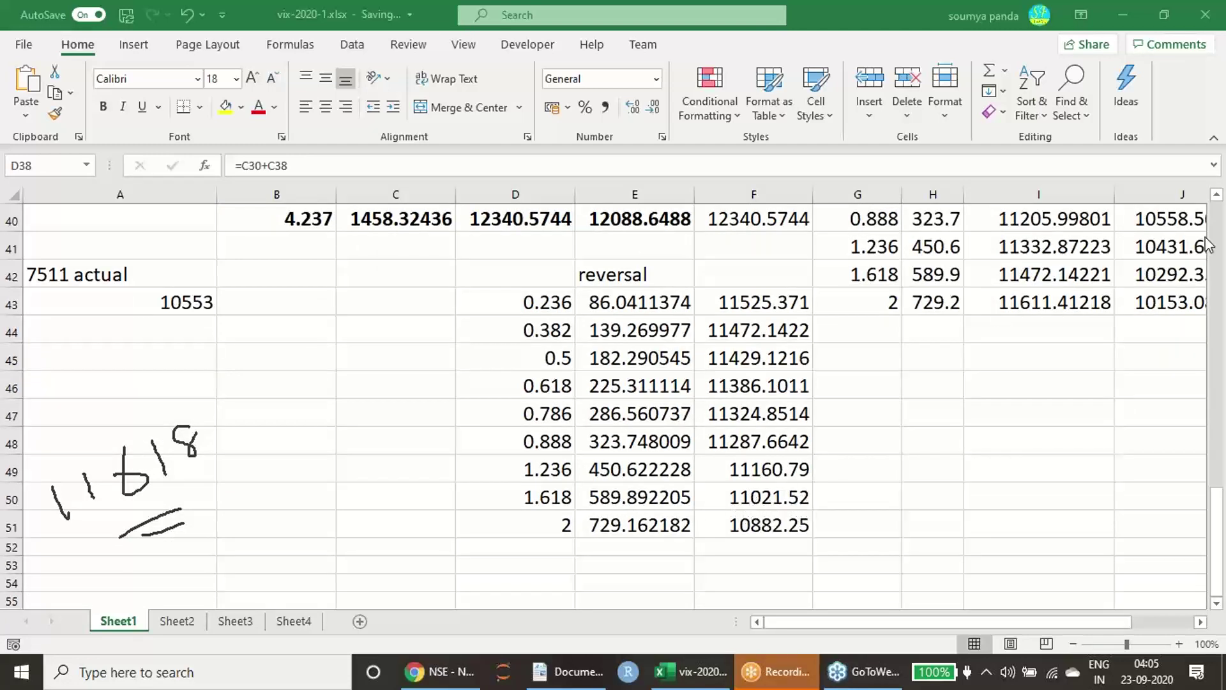
Note the actual low 11024, underline the 11021.52 and 10882.25 reversal levels, then erase all ink
mouse_move(920, 466)
mouse_down()
mouse_move(931, 502)
mouse_move(972, 495)
mouse_move(1006, 465)
mouse_move(1036, 485)
mouse_move(1052, 473)
mouse_move(1057, 497)
mouse_up()
mouse_move(986, 516)
mouse_down()
mouse_move(1024, 509)
mouse_move(1040, 529)
mouse_up()
drag(477, 493, 535, 465)
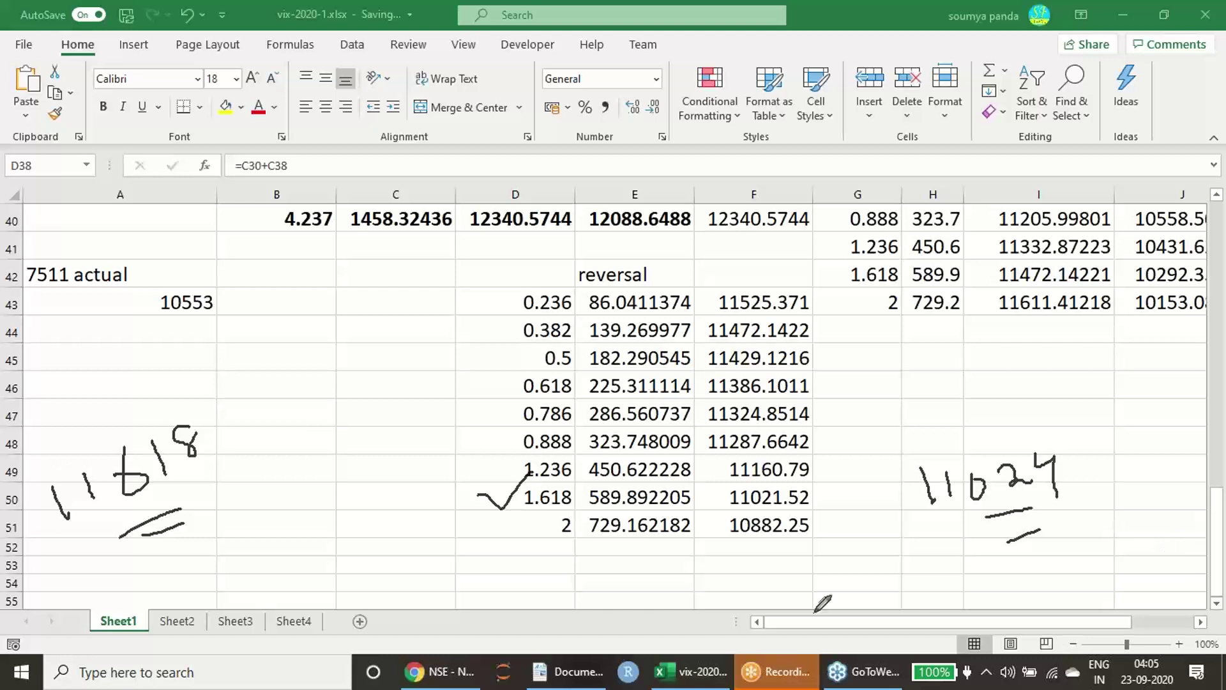
drag(739, 511, 772, 503)
drag(730, 540, 795, 538)
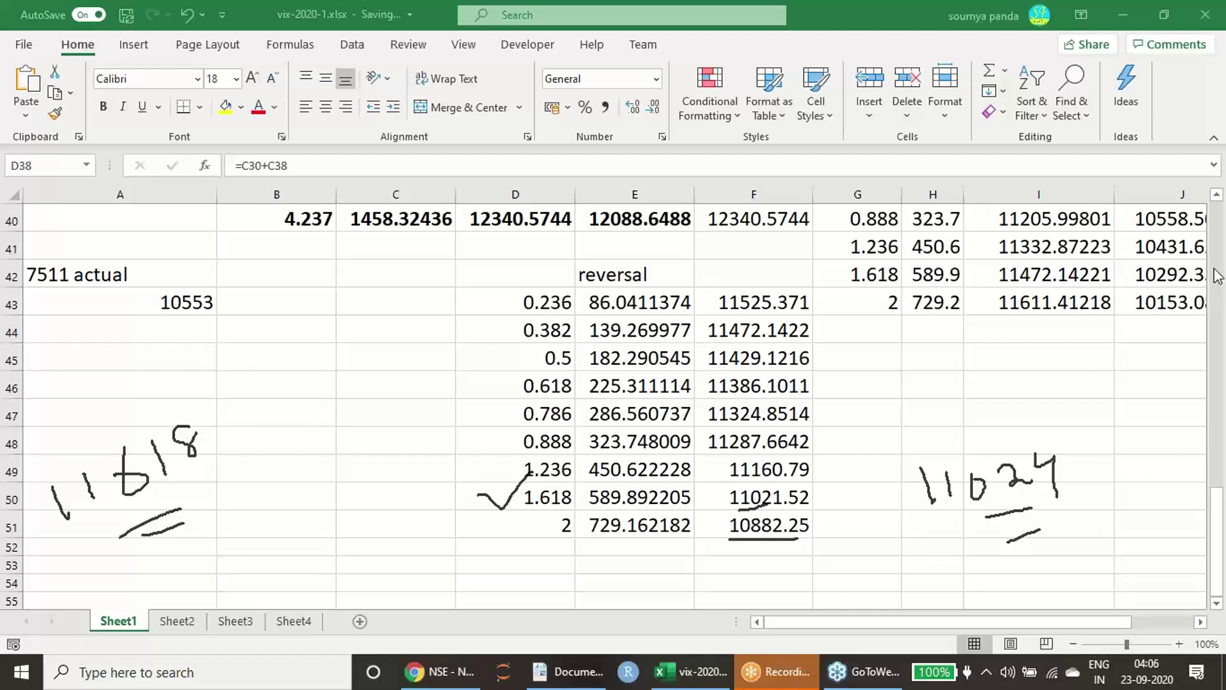
key(e)
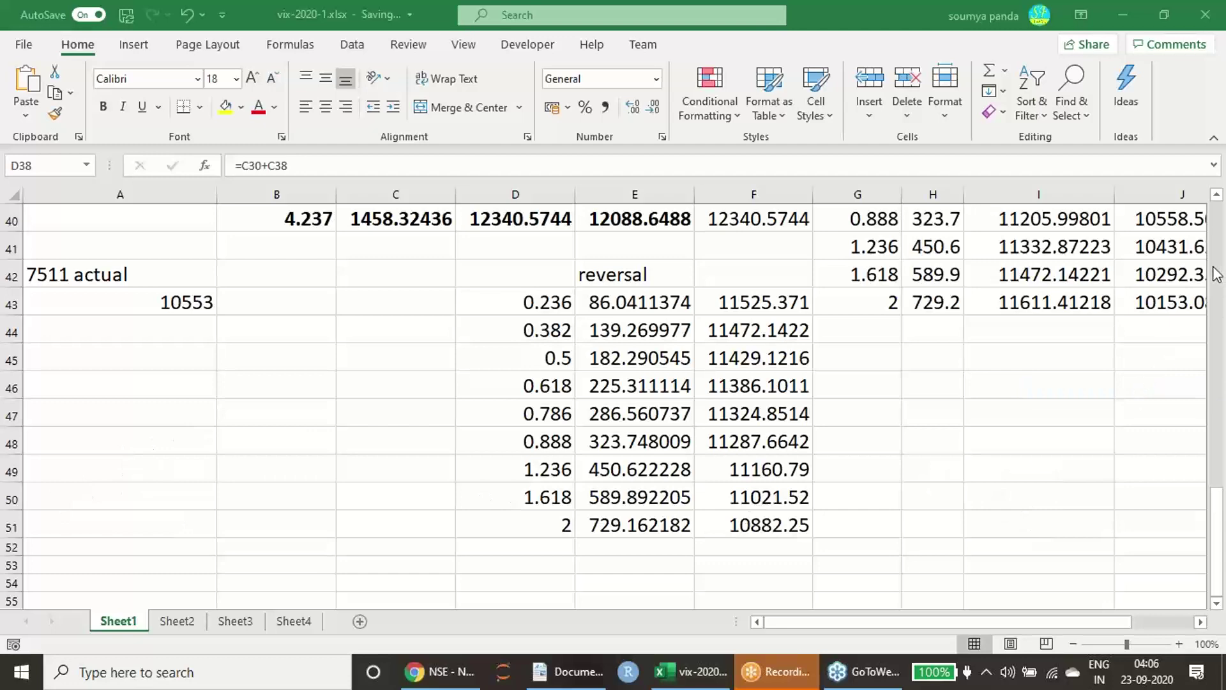
Scroll so the reversal column from 11525.371 at 0.236 down to 10882.25 is visible
scroll(1028, 297, up, 4)
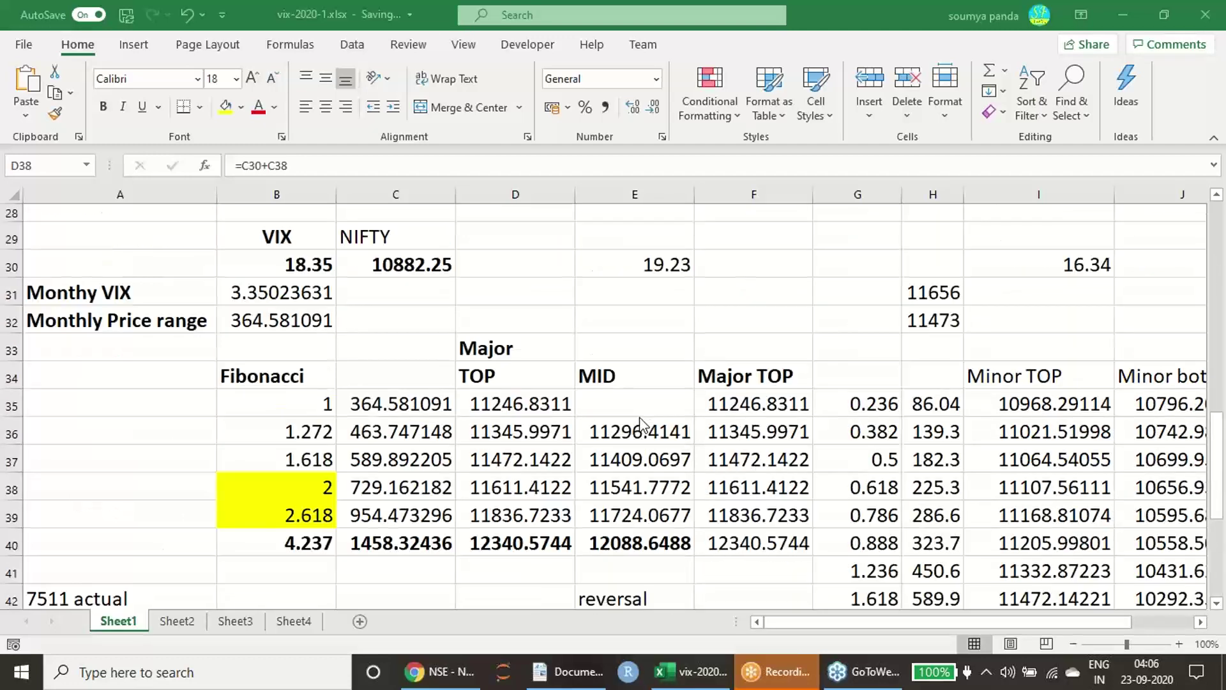
scroll(642, 423, up, 1)
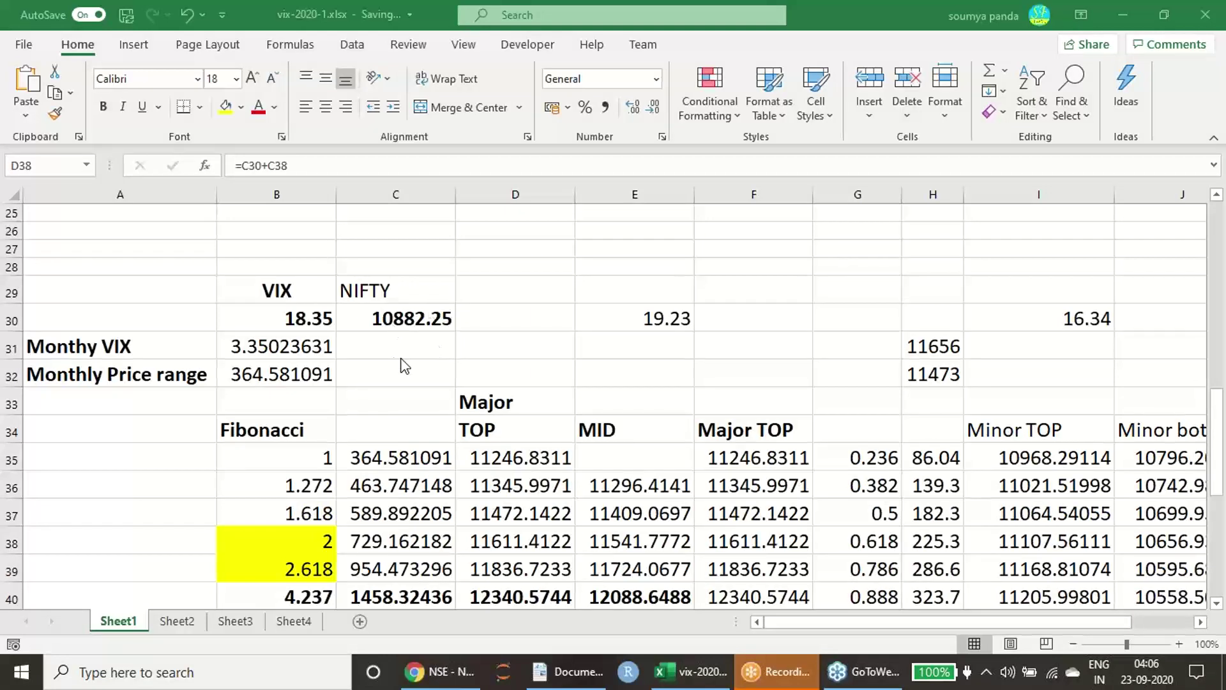
scroll(677, 318, down, 4)
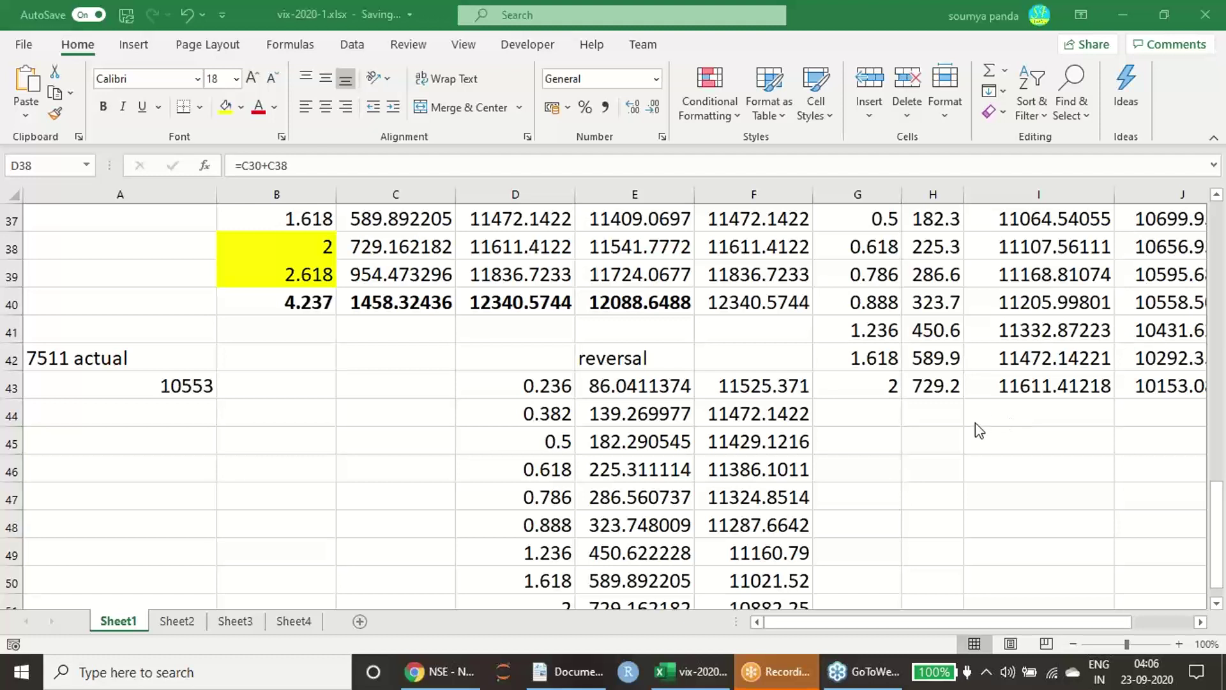
scroll(977, 430, down, 2)
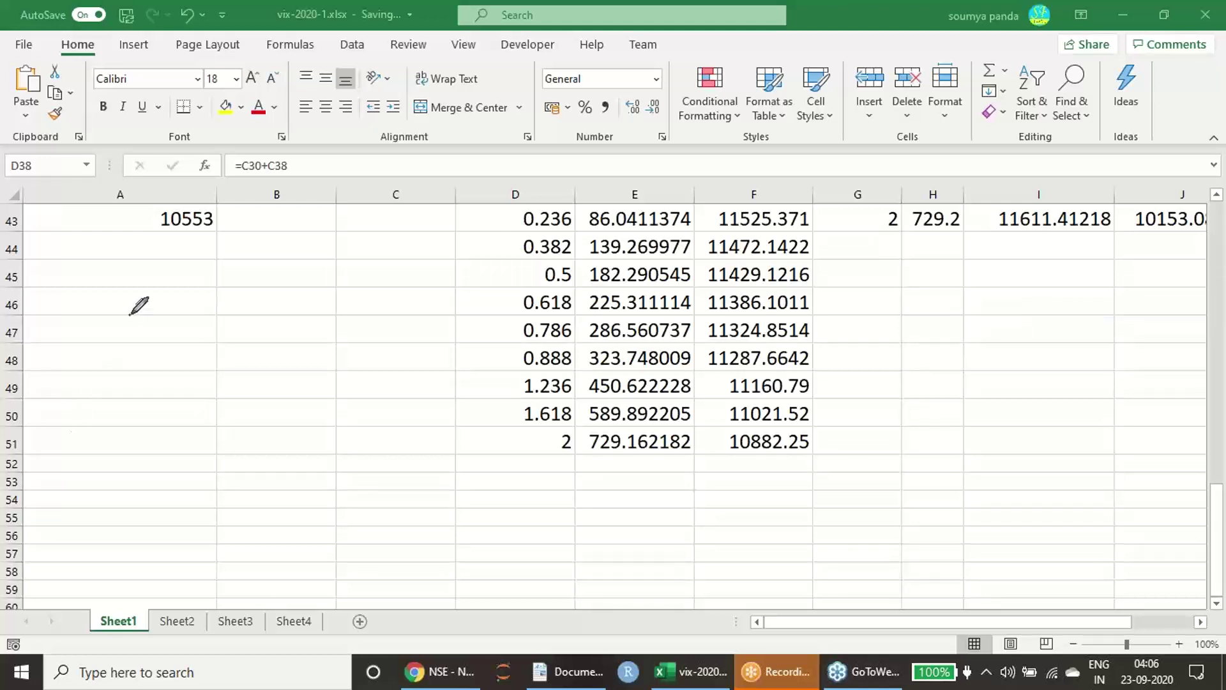
Handwrite P marks and an 'L – L VIX' note beside the reversal levels
mouse_move(130, 315)
mouse_down()
mouse_move(138, 364)
mouse_move(184, 364)
mouse_move(278, 326)
mouse_move(362, 335)
mouse_up()
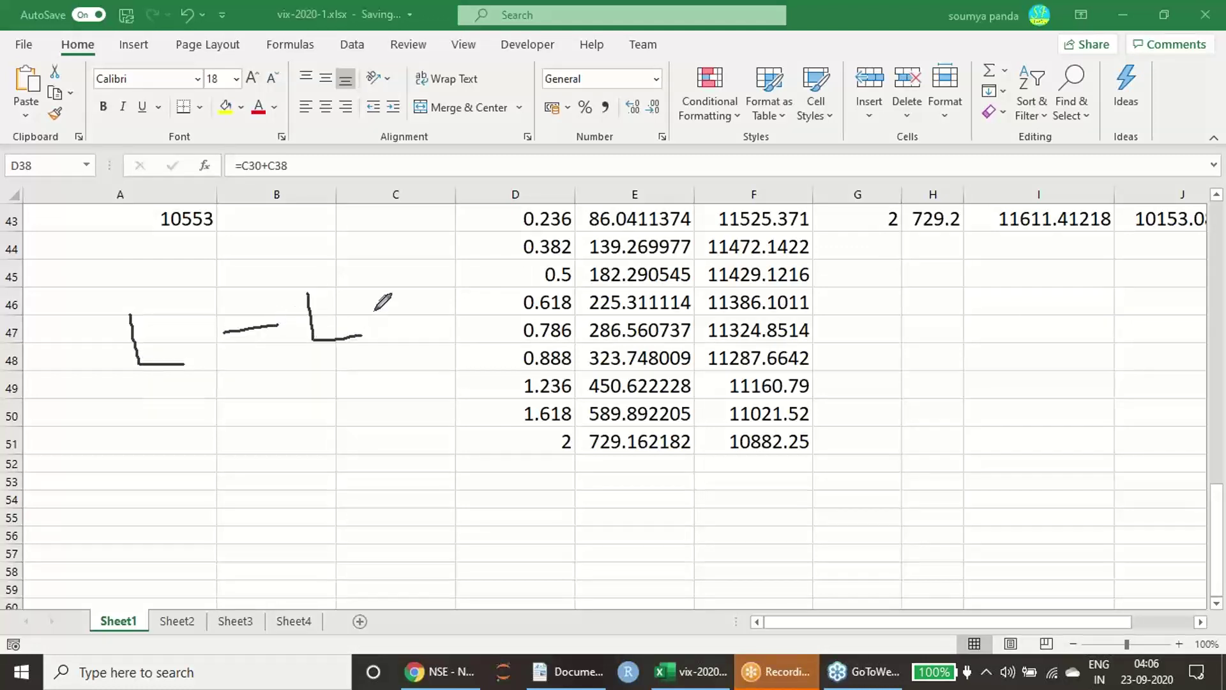
mouse_move(72, 256)
mouse_down()
mouse_move(90, 311)
mouse_move(107, 271)
mouse_move(83, 297)
mouse_up()
drag(305, 235, 313, 274)
mouse_move(304, 237)
mouse_down()
mouse_move(327, 234)
mouse_move(309, 256)
mouse_up()
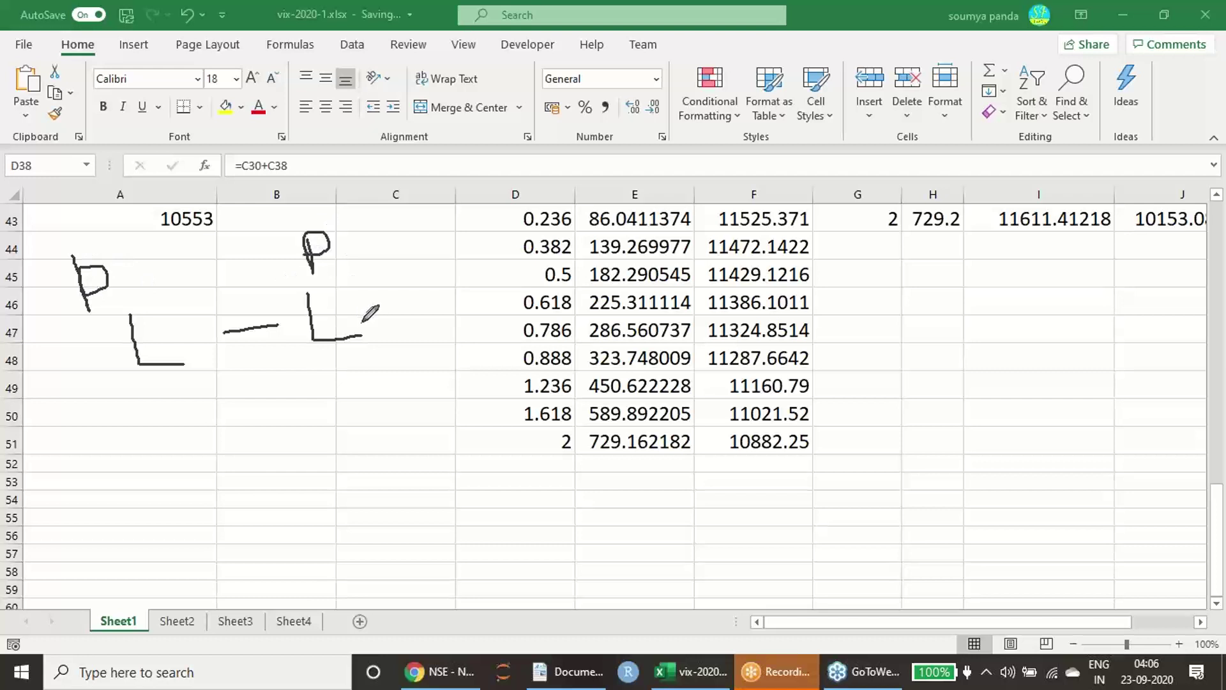
mouse_move(366, 288)
mouse_down()
mouse_move(375, 302)
mouse_move(395, 271)
mouse_move(418, 305)
mouse_up()
mouse_move(408, 270)
mouse_down()
mouse_move(424, 266)
mouse_move(441, 297)
mouse_move(469, 281)
mouse_move(445, 311)
mouse_up()
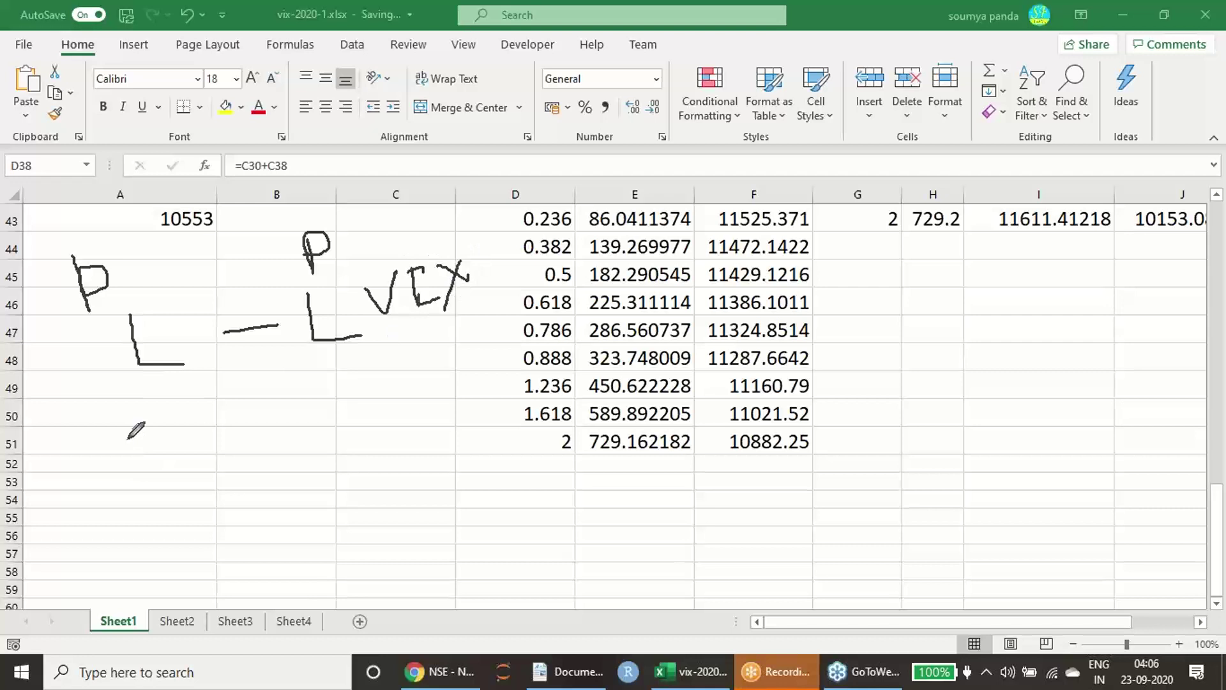
Add an 'H – H VIX' note below it and marks beside the L and H
mouse_move(152, 403)
mouse_down()
mouse_move(169, 442)
mouse_move(183, 448)
mouse_move(186, 429)
mouse_up()
drag(258, 410, 291, 401)
click(350, 358)
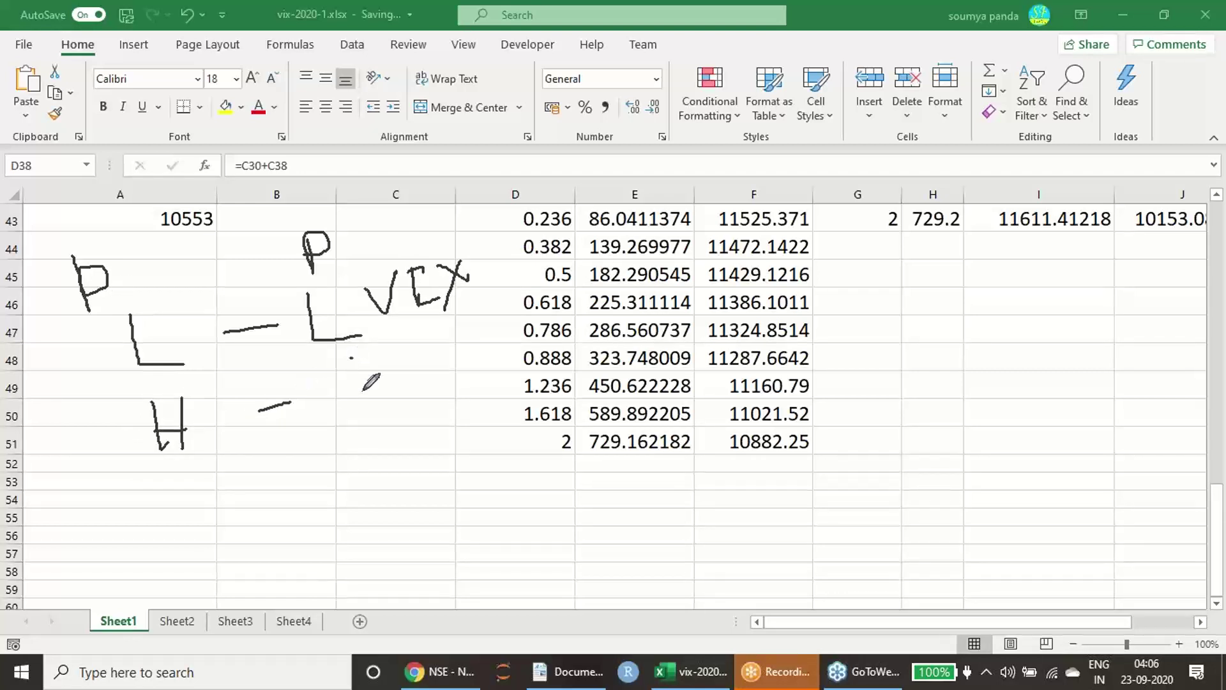
mouse_move(352, 358)
mouse_down()
mouse_move(363, 401)
mouse_move(359, 391)
mouse_move(379, 395)
mouse_move(391, 366)
mouse_move(387, 379)
mouse_move(425, 349)
mouse_move(444, 361)
mouse_move(454, 321)
mouse_up()
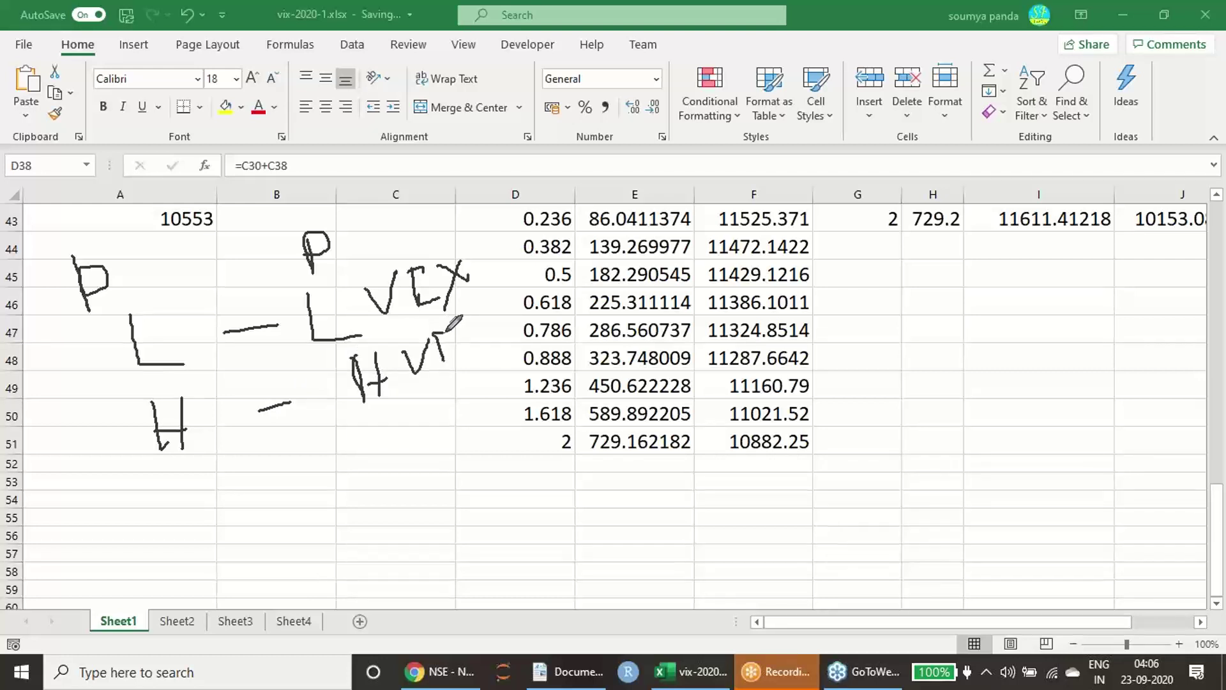
mouse_move(436, 372)
mouse_down()
mouse_move(480, 336)
mouse_move(469, 358)
mouse_up()
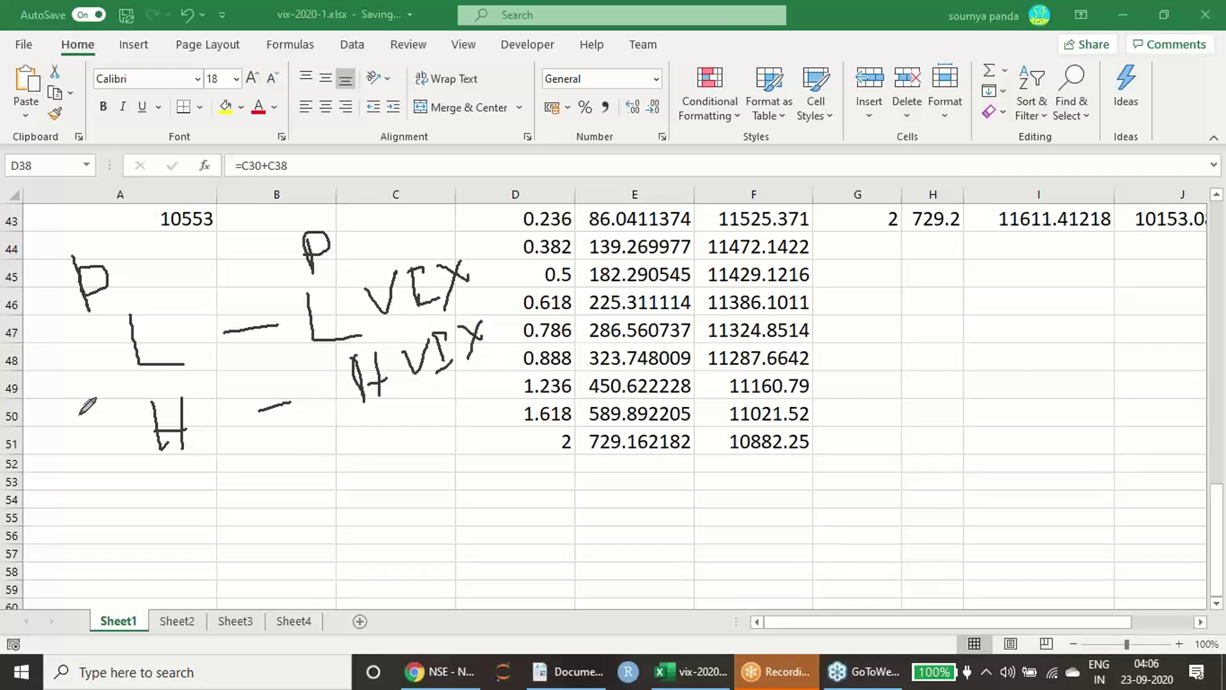
drag(97, 336, 137, 317)
drag(112, 415, 159, 372)
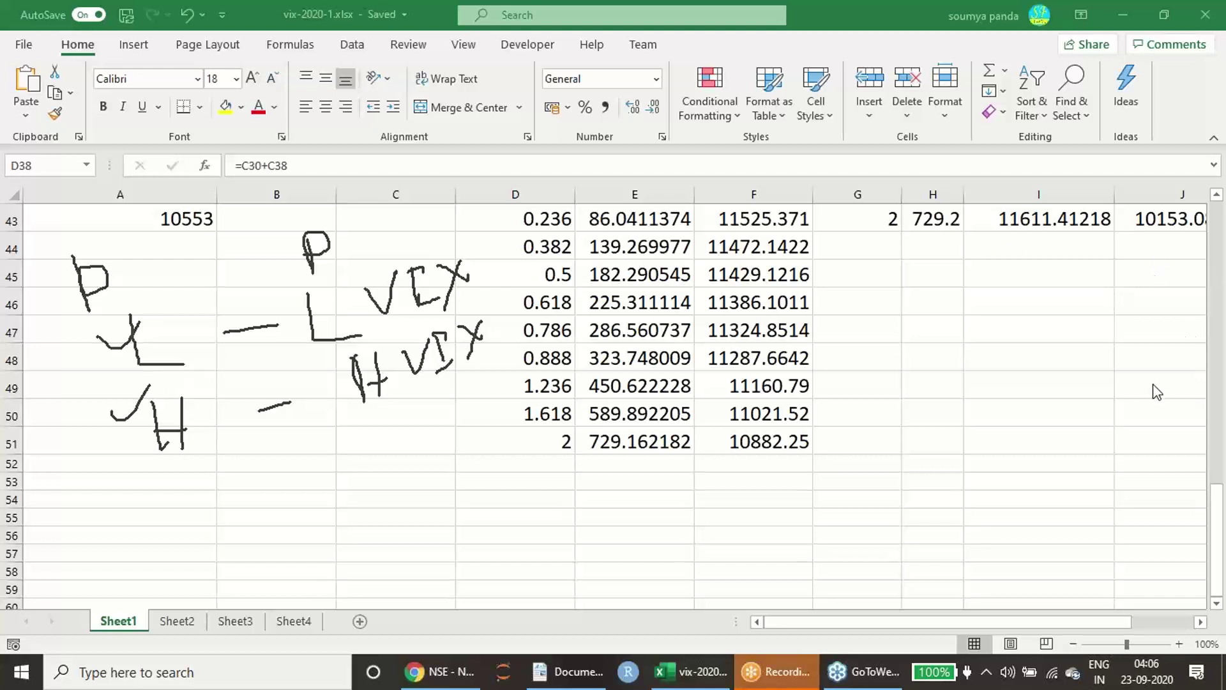
Erase all the ink and scroll up to the Major TOP values 11611.4122 and 11836.7233
key(e)
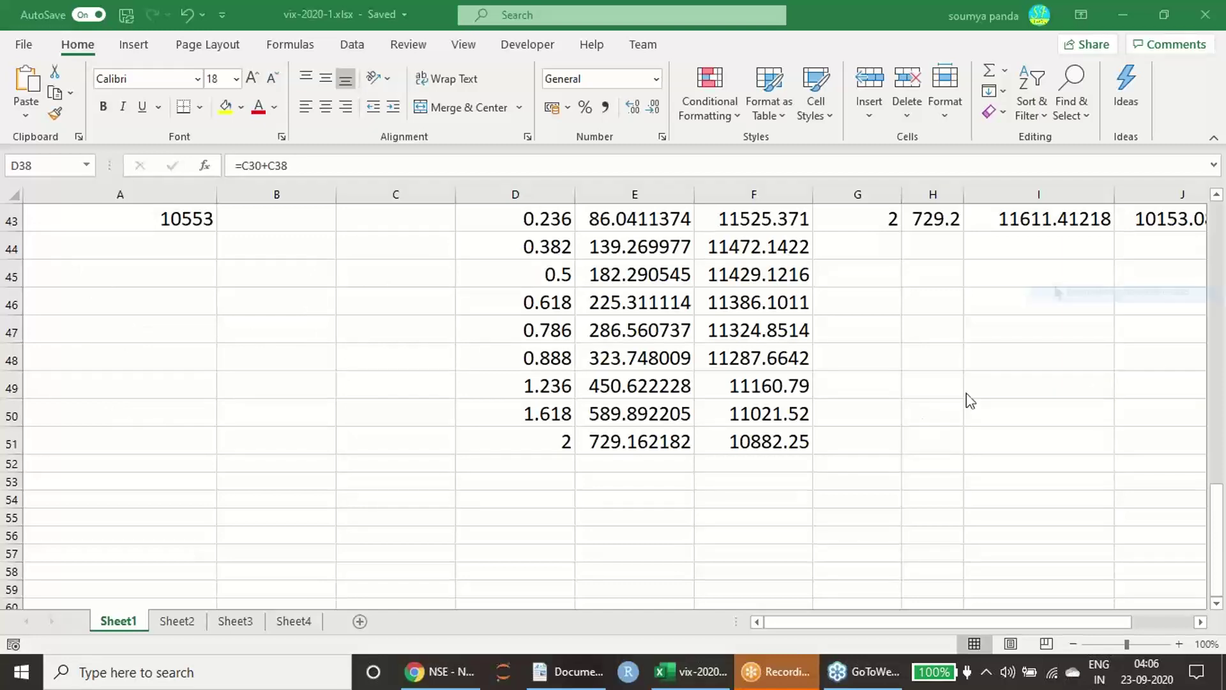
scroll(919, 425, up, 3)
scroll(917, 421, up, 1)
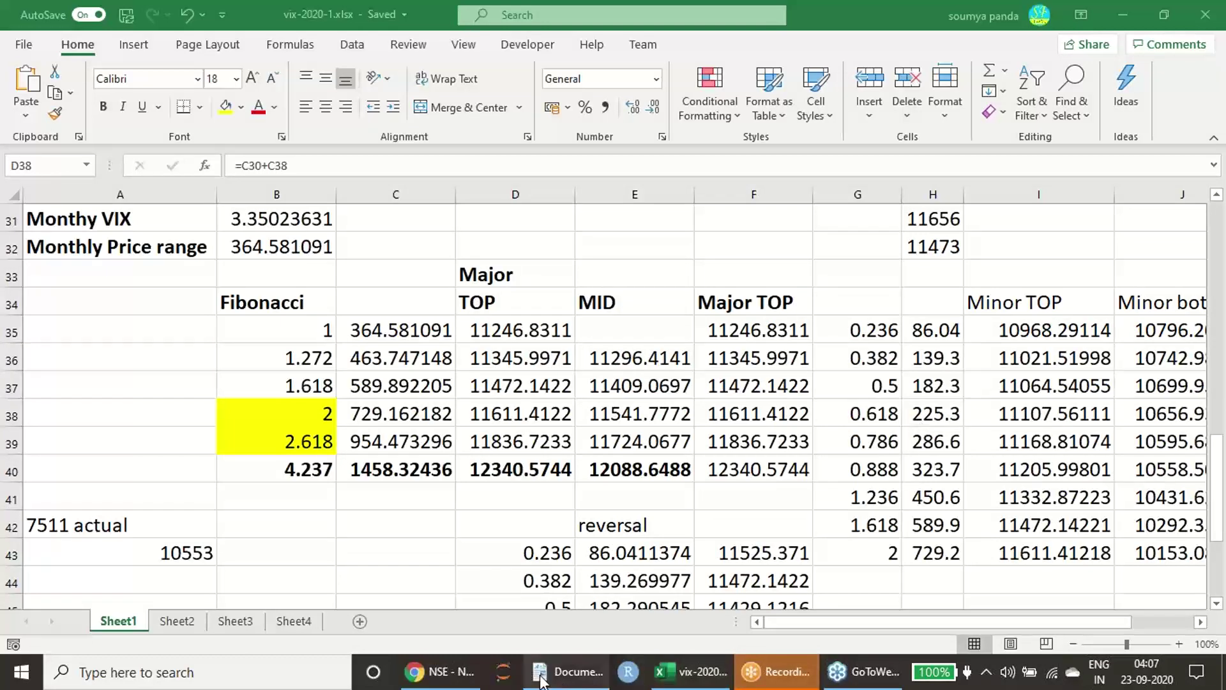
Handwrite 'M — 2020' over the YouTube channel's uploaded videos, then switch to the Smart Finance intraday page
click(441, 671)
click(731, 19)
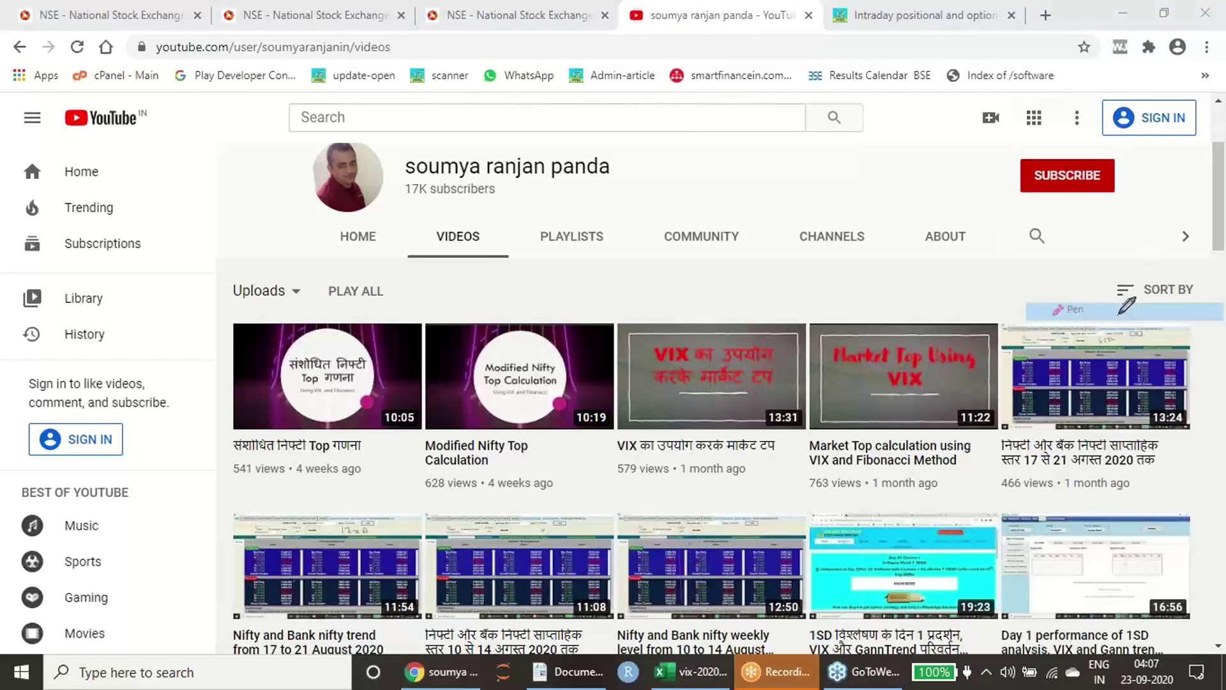
mouse_move(806, 298)
mouse_down()
mouse_move(921, 279)
mouse_move(968, 289)
mouse_move(985, 260)
mouse_move(1029, 279)
mouse_move(1046, 255)
mouse_up()
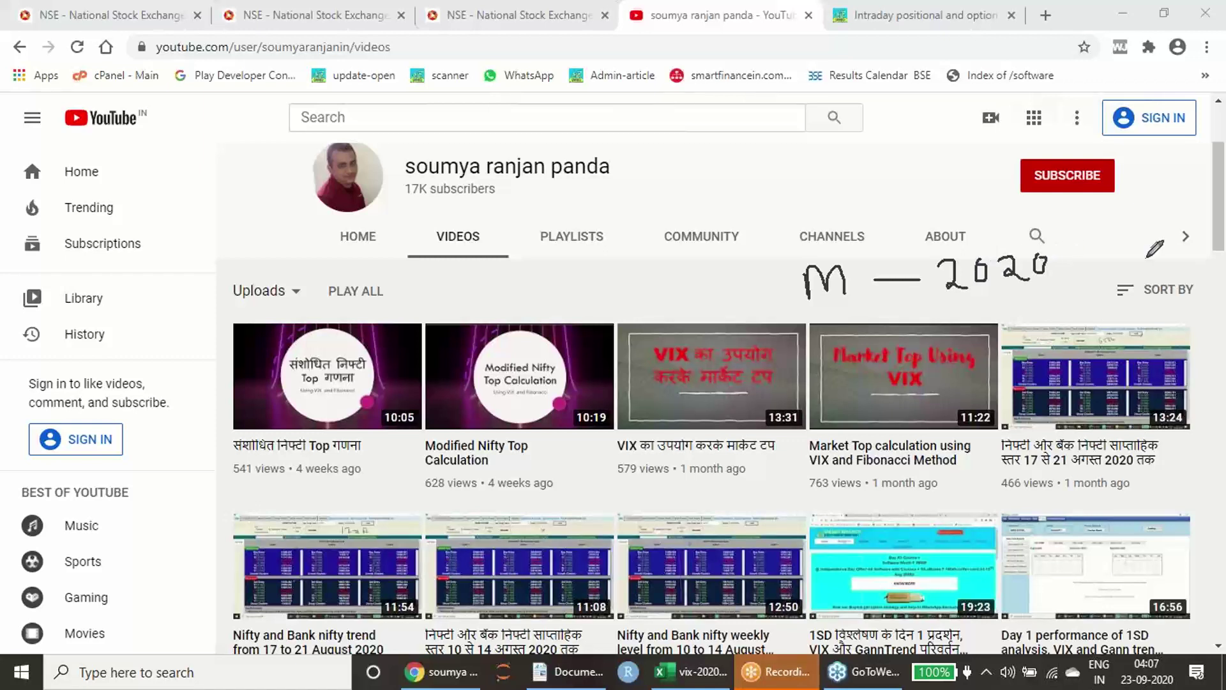
key(Escape)
click(929, 22)
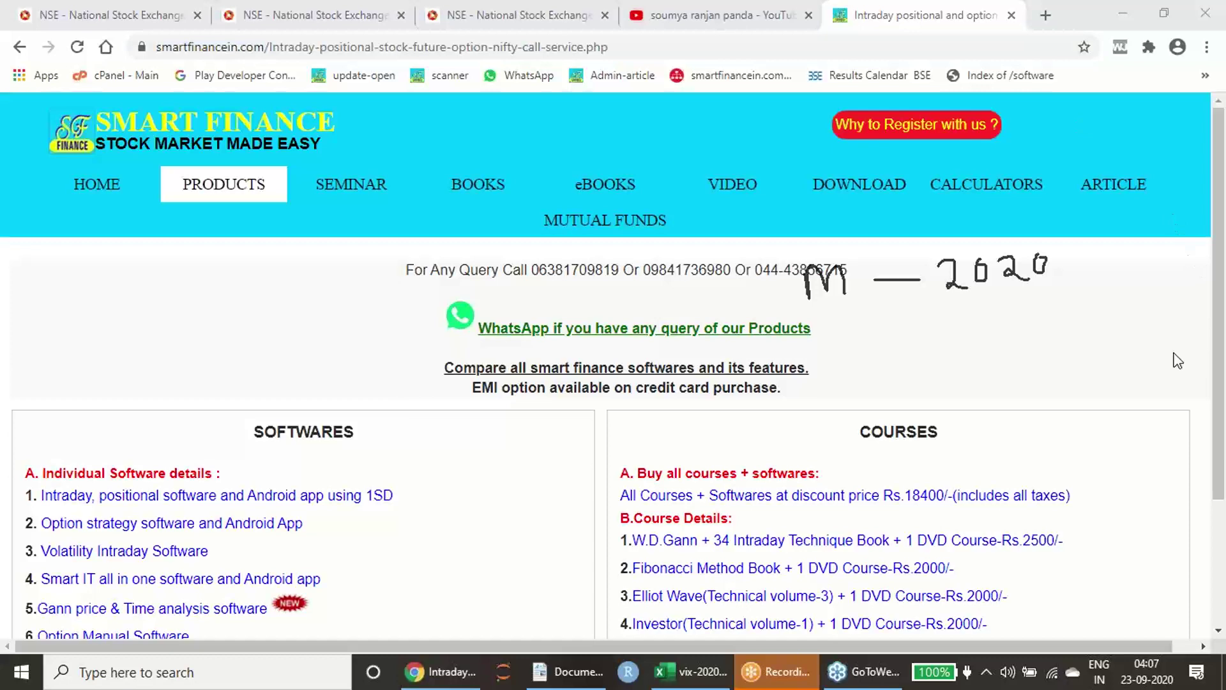
Erase the 'M — 2020' ink and scroll down to course prices like Technical Analysis at Rs.2000/-
key(e)
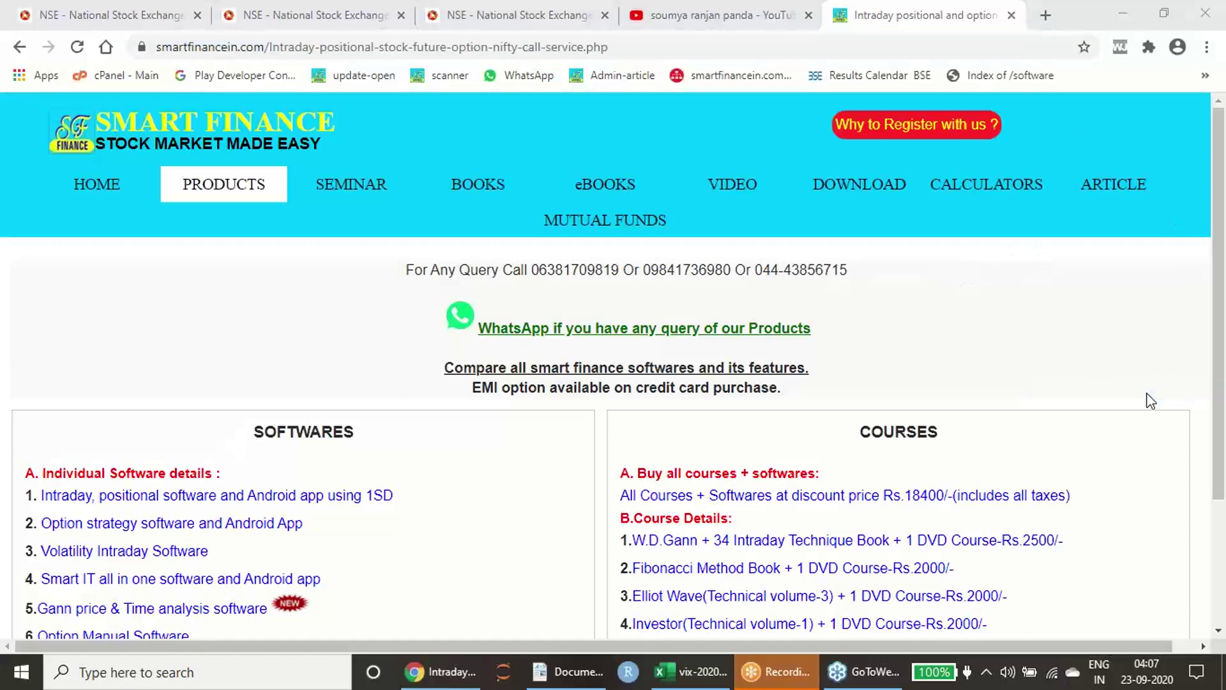
scroll(1150, 400, down, 3)
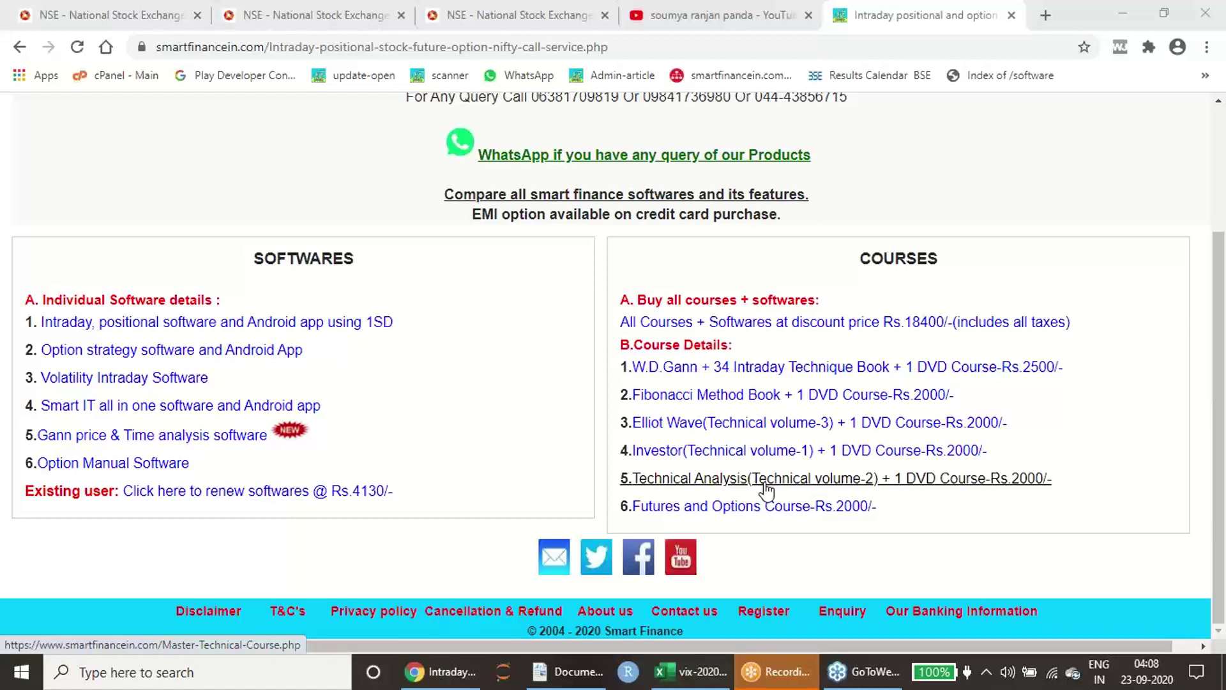
mouse_move(717, 676)
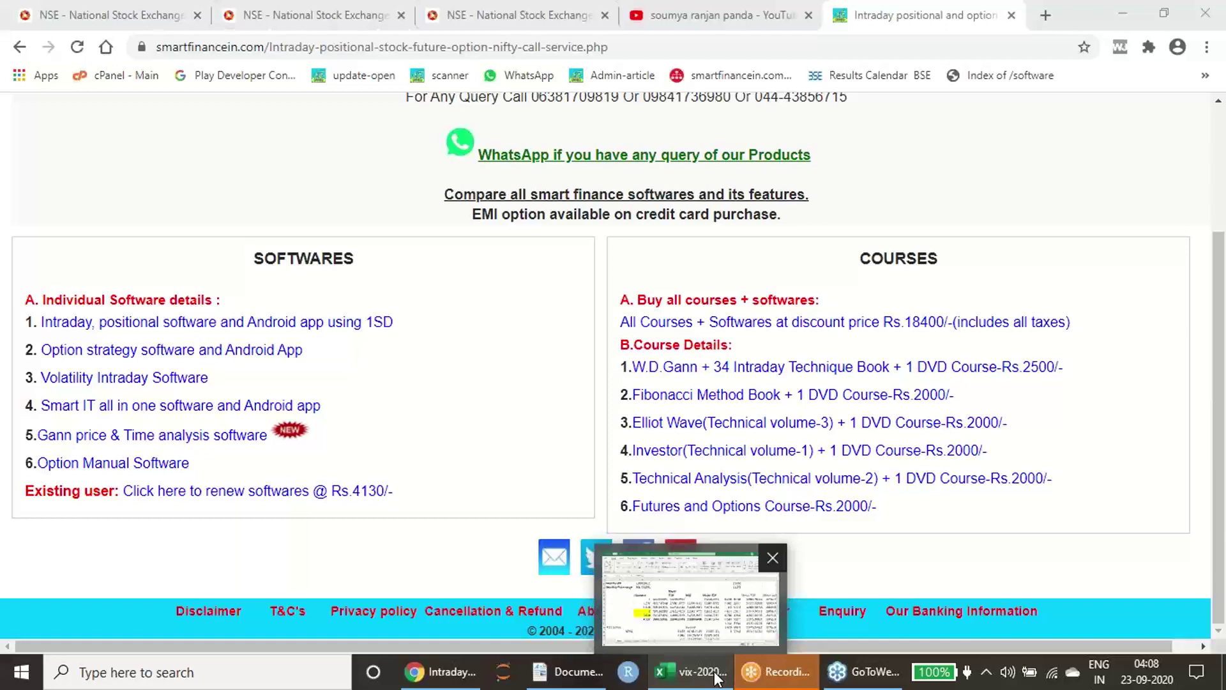
Bring the vix-2020-1.xlsx workbook back to the front, showing the 11611.4122 Major TOP
click(716, 678)
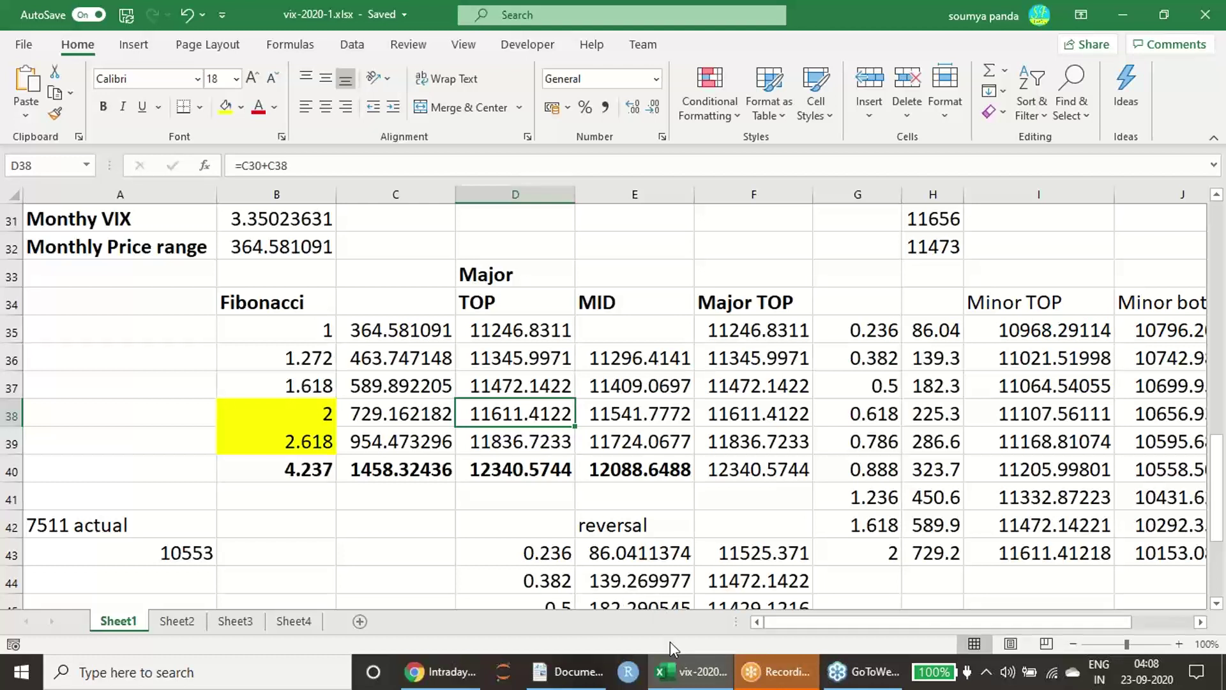
click(461, 682)
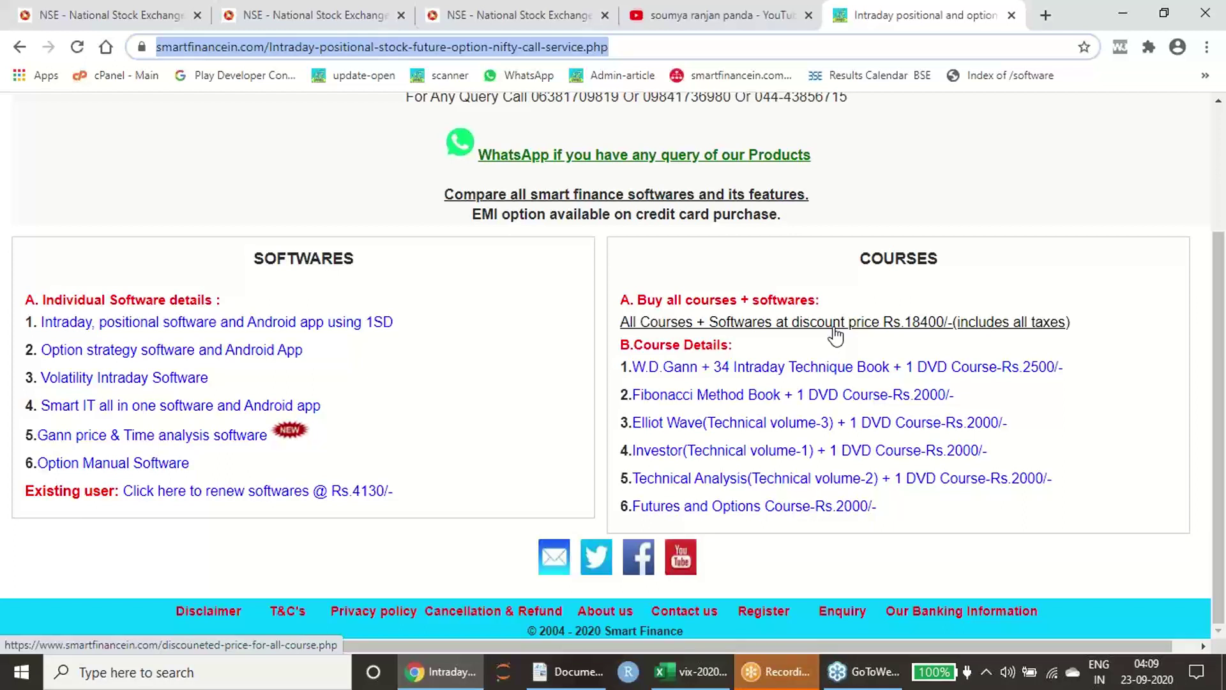
click(693, 675)
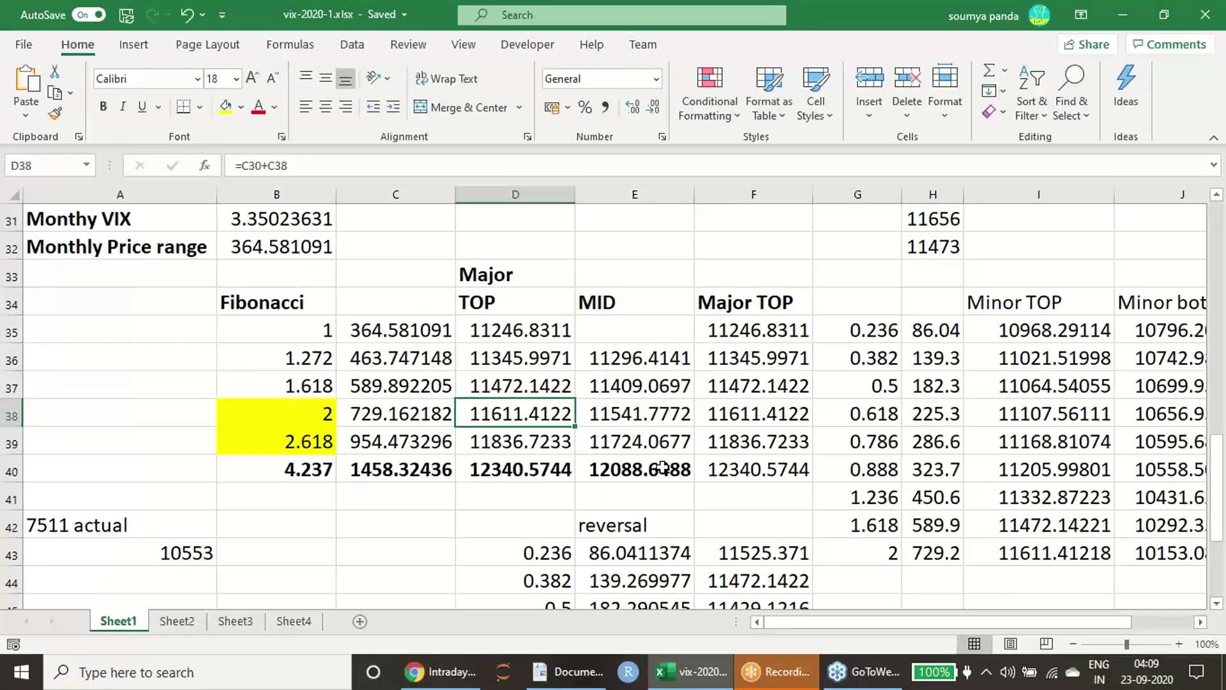
Scroll Sheet1 down and back up to review the VIX 18.35 reversal and Fibonacci levels
scroll(663, 468, down, 1)
scroll(663, 468, down, 1)
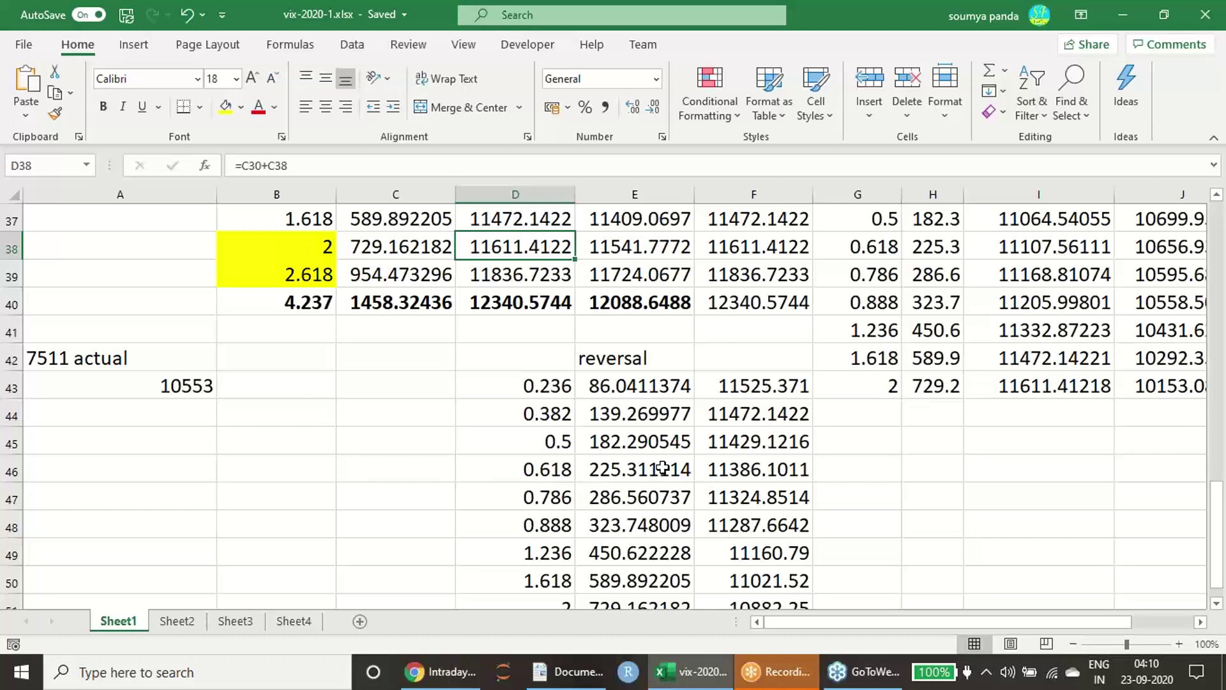
scroll(663, 468, up, 3)
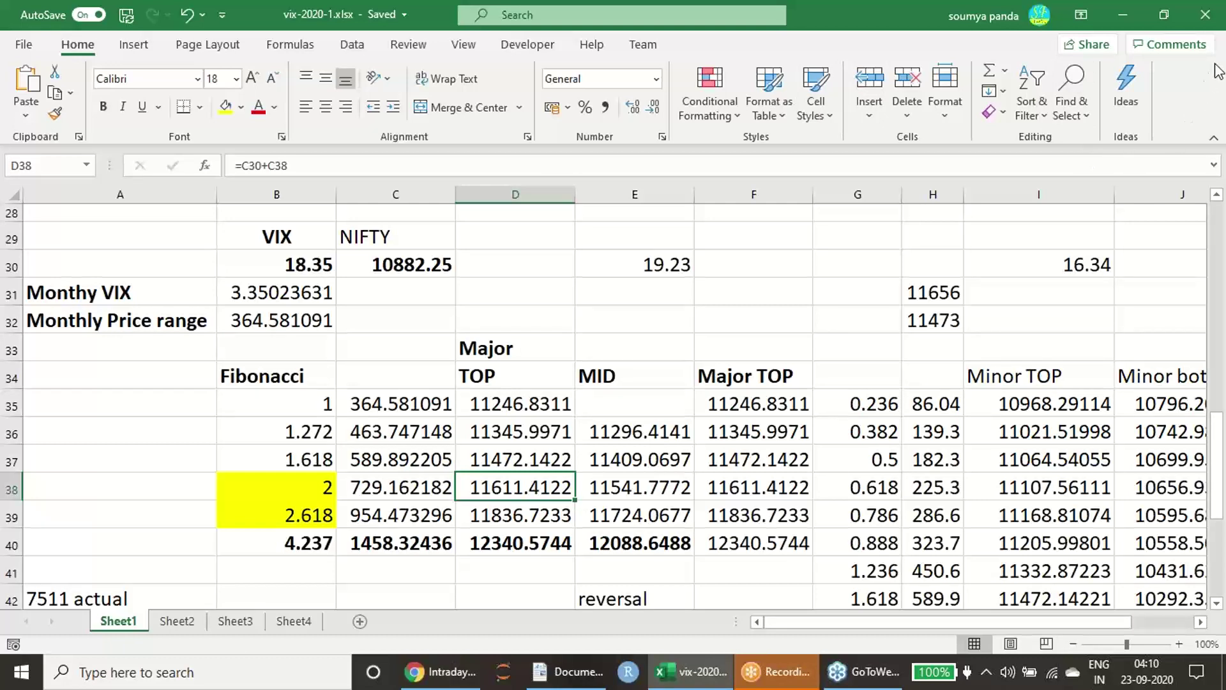
Return to Chrome and show the YouTube channel's Videos page listing the Nifty top tutorials
click(452, 677)
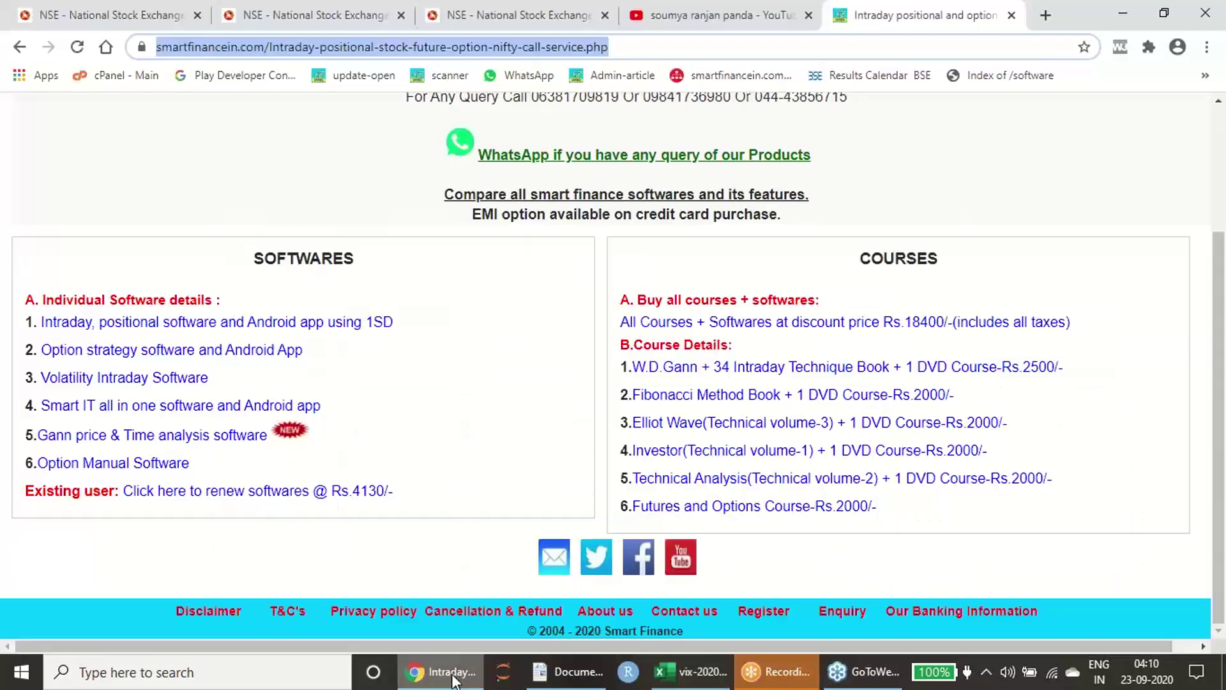
click(699, 15)
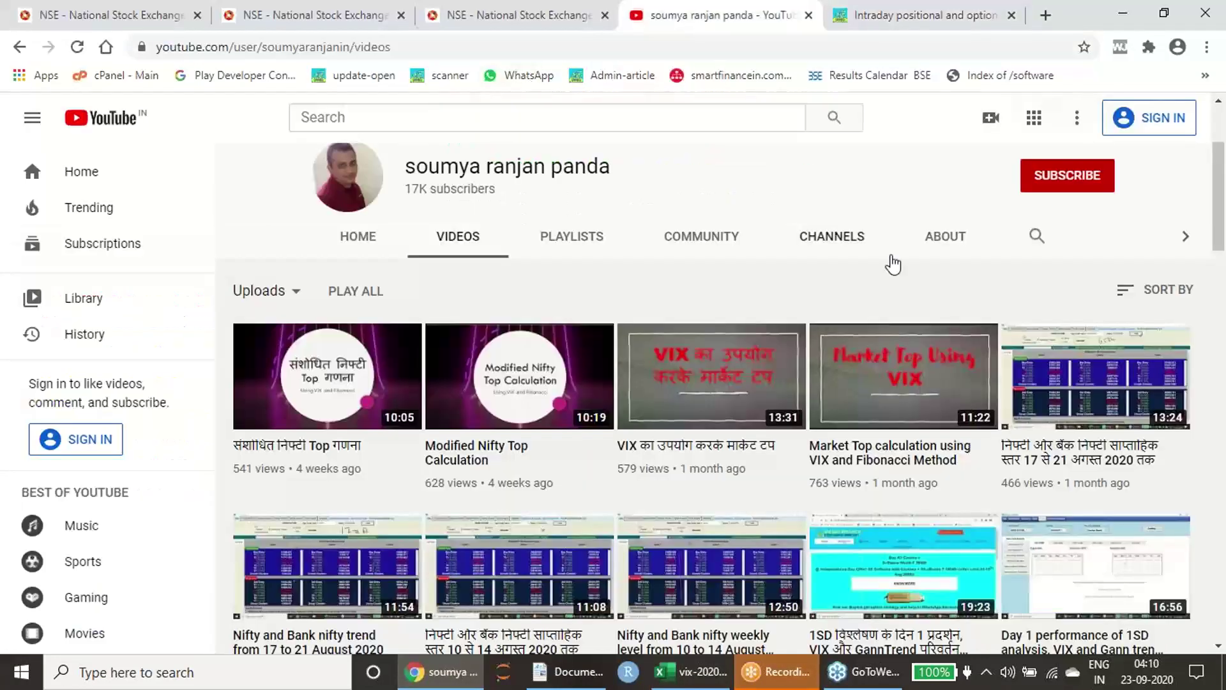